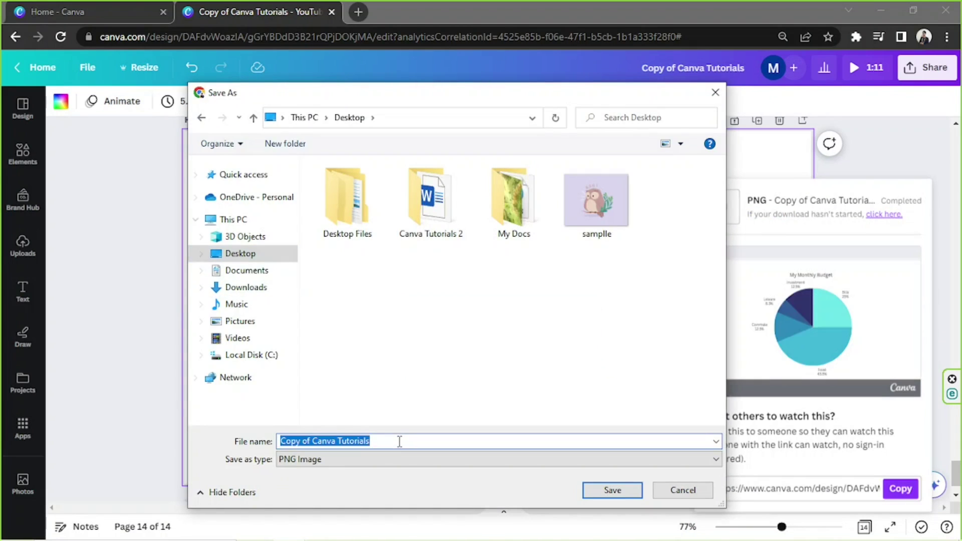
Save the PNG download to the Desktop as "Mug Mockup Design" and dismiss the download notices
text(Mug Mockup Design)
key(Return)
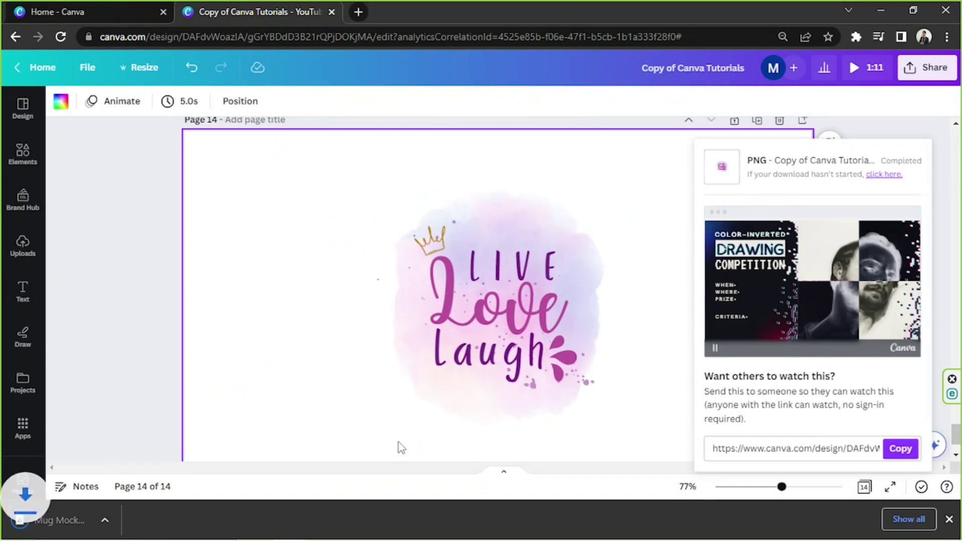
click(139, 358)
click(948, 519)
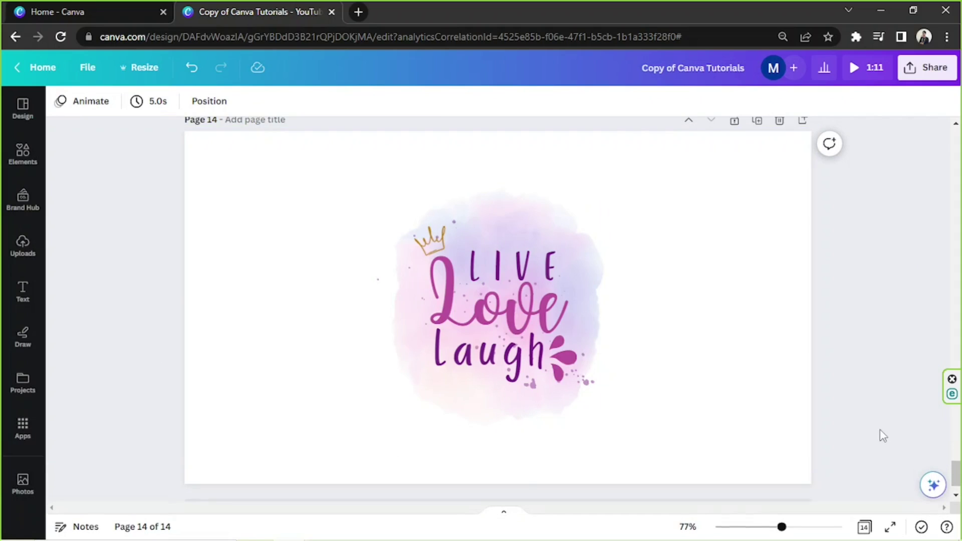
Add a blank page after page 14 and upload the Mug Mockup Design image from the Desktop
scroll(909, 400, down, 1)
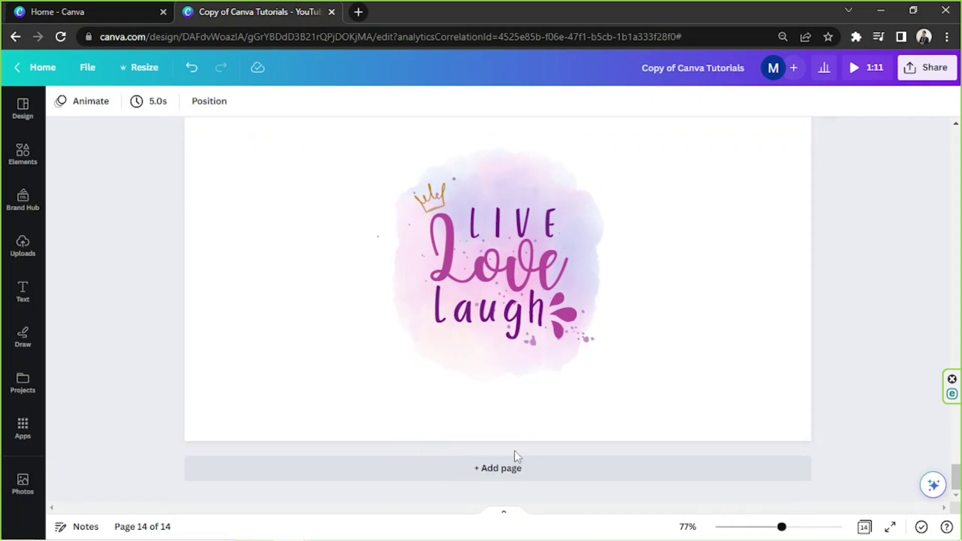
click(506, 467)
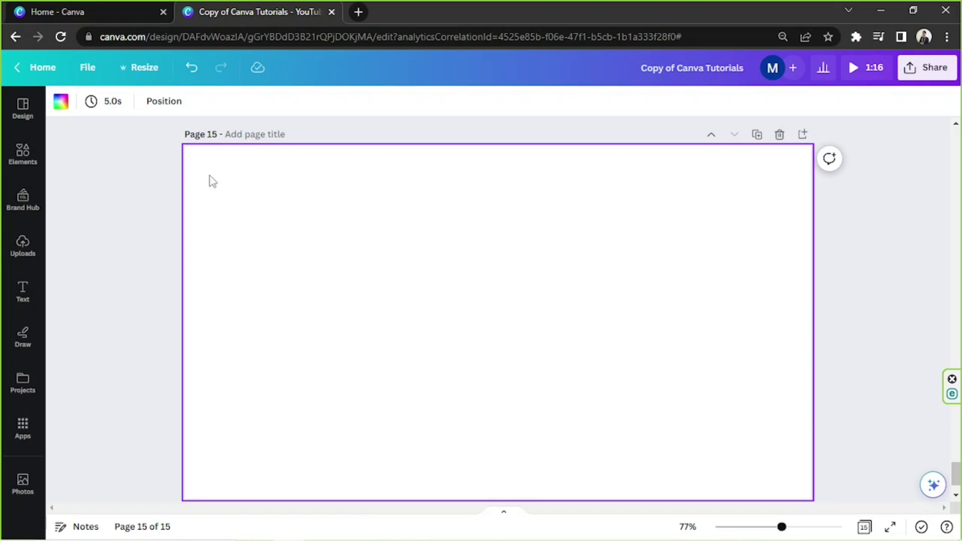
click(25, 247)
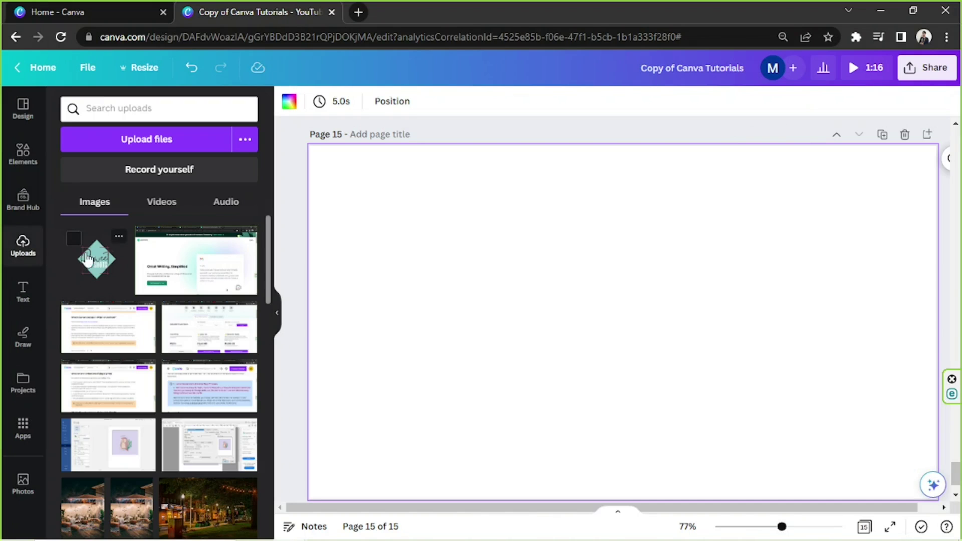
click(146, 143)
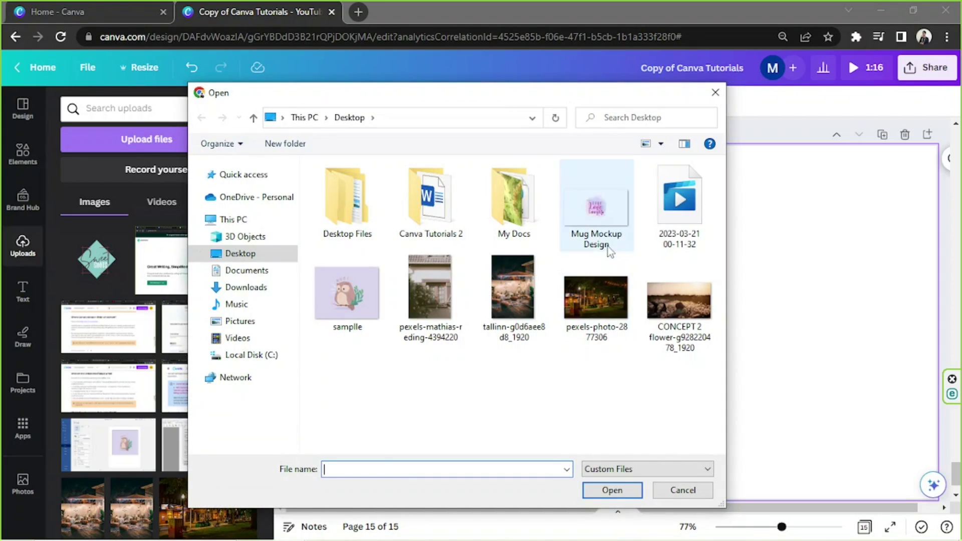
click(609, 251)
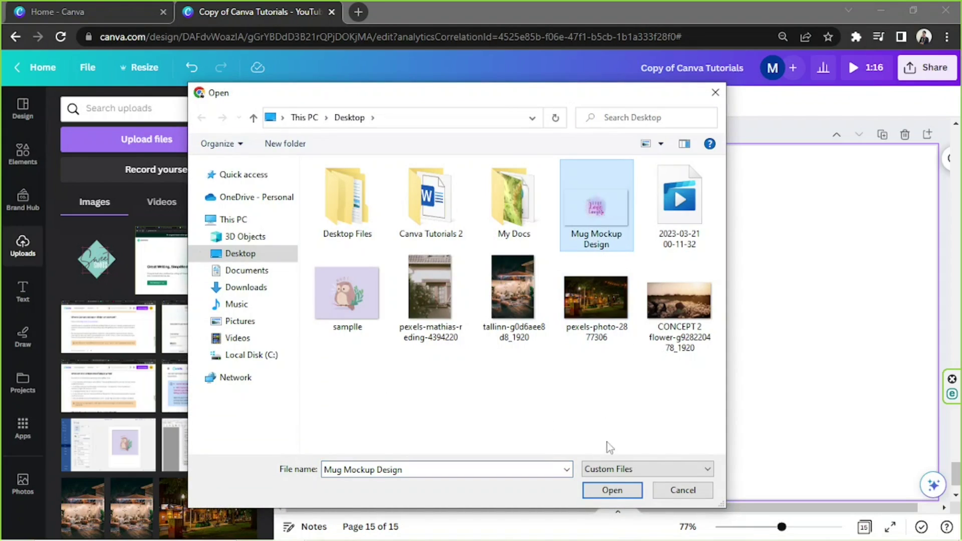
click(603, 487)
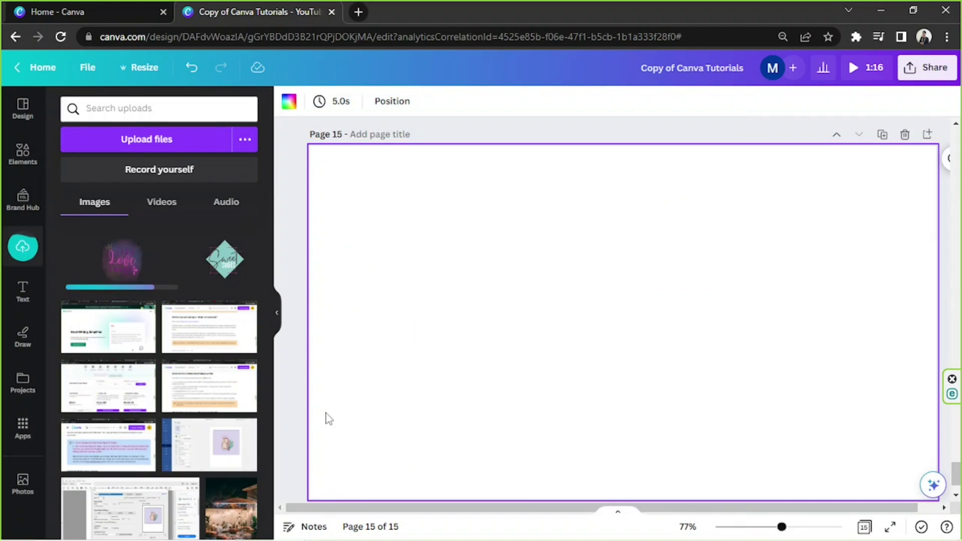
Place the uploaded Live Love Laugh image on the blank page 15
click(128, 258)
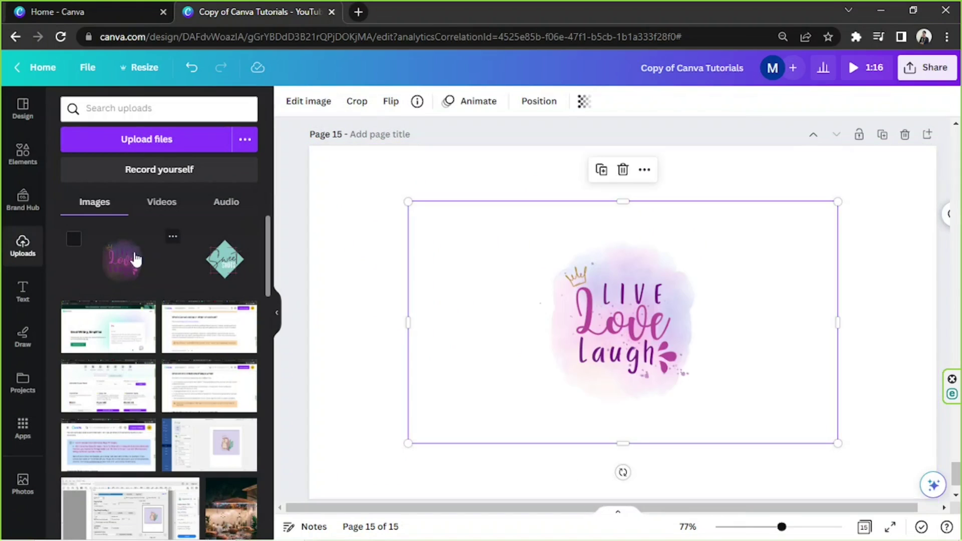
drag(781, 526, 773, 526)
click(812, 369)
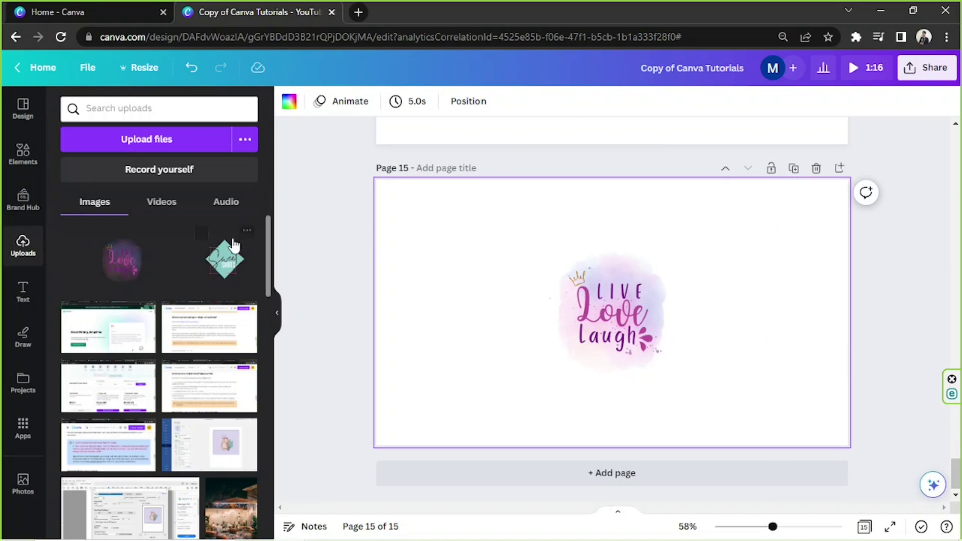
click(276, 313)
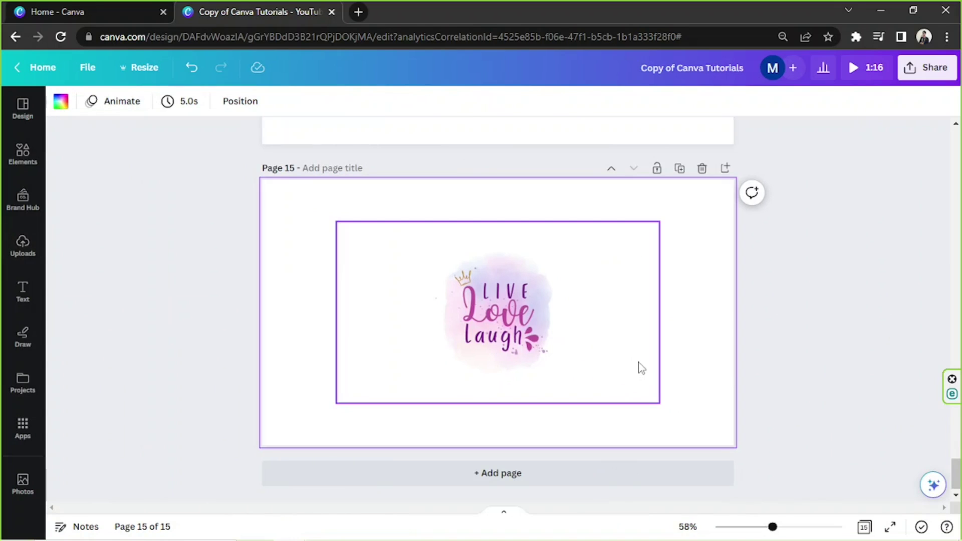
Search the image effects for "smart" and open Smartmockups for the Live Love Laugh image
click(496, 331)
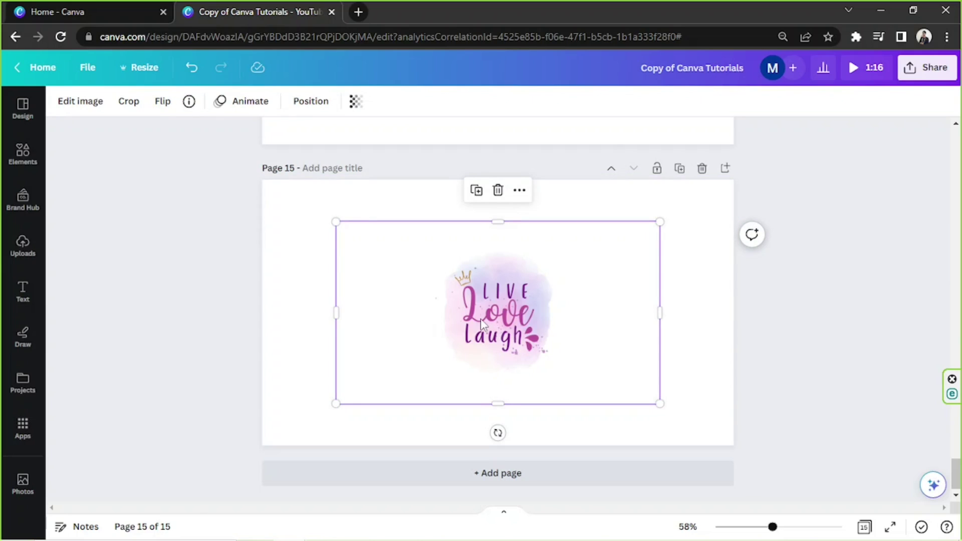
click(81, 102)
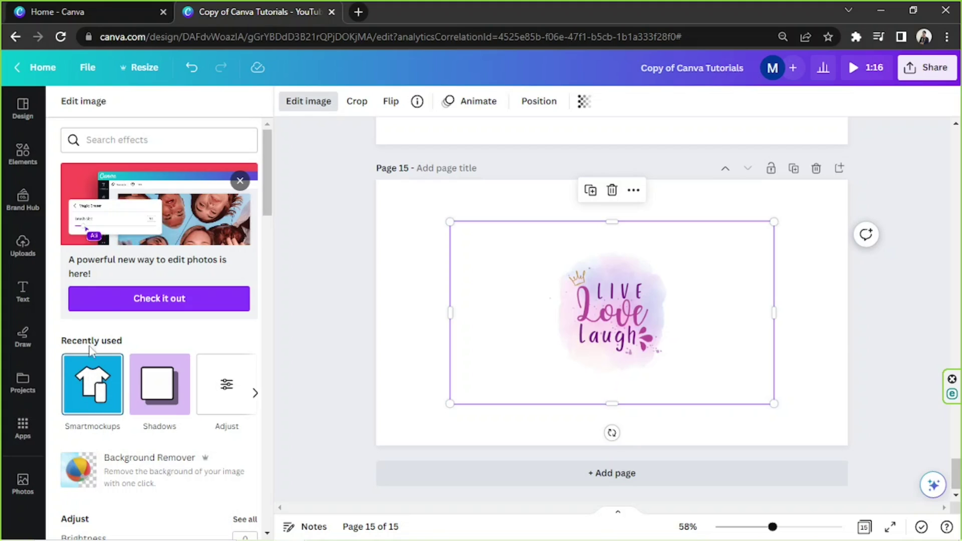
click(157, 140)
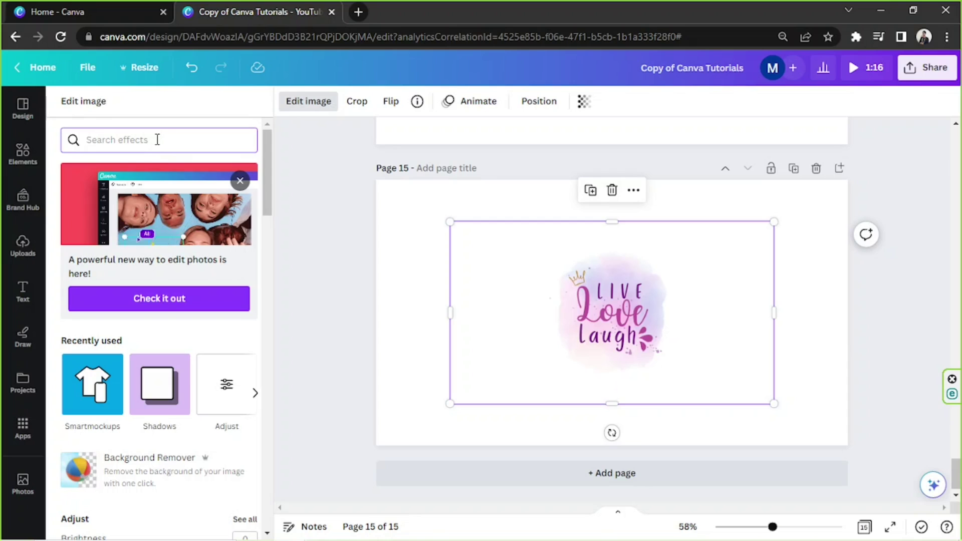
text(smart)
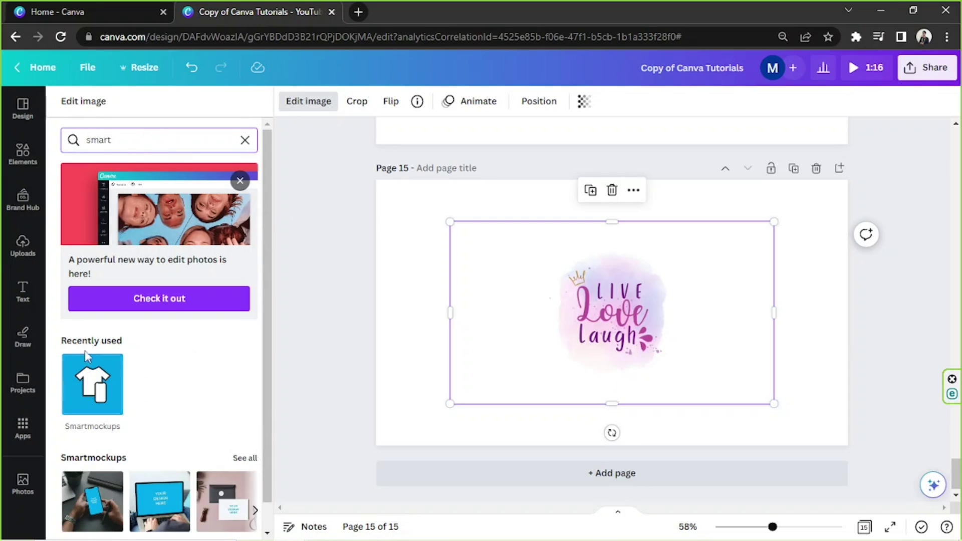
click(101, 392)
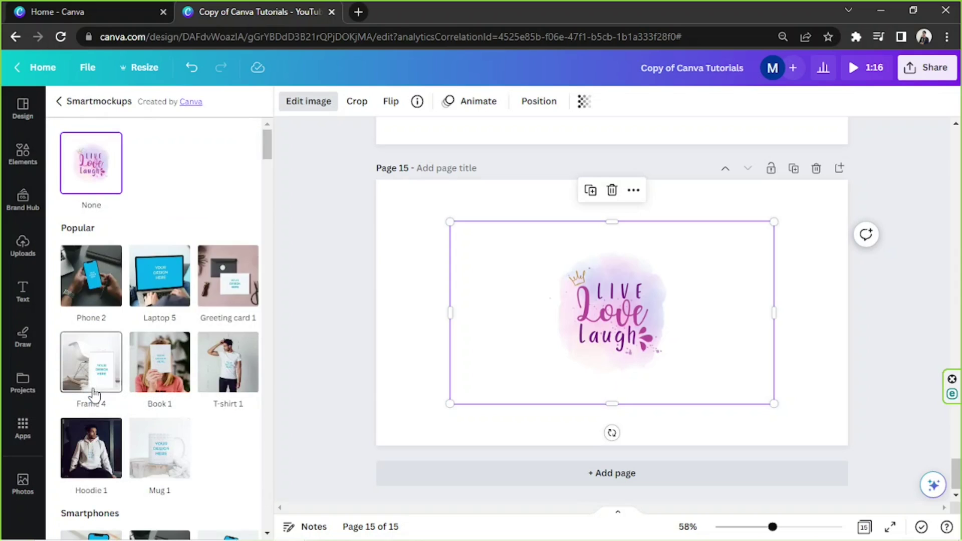
Try the Enamel mug 2 mockup on the Live Love Laugh image and enlarge it on the page
drag(268, 143, 269, 217)
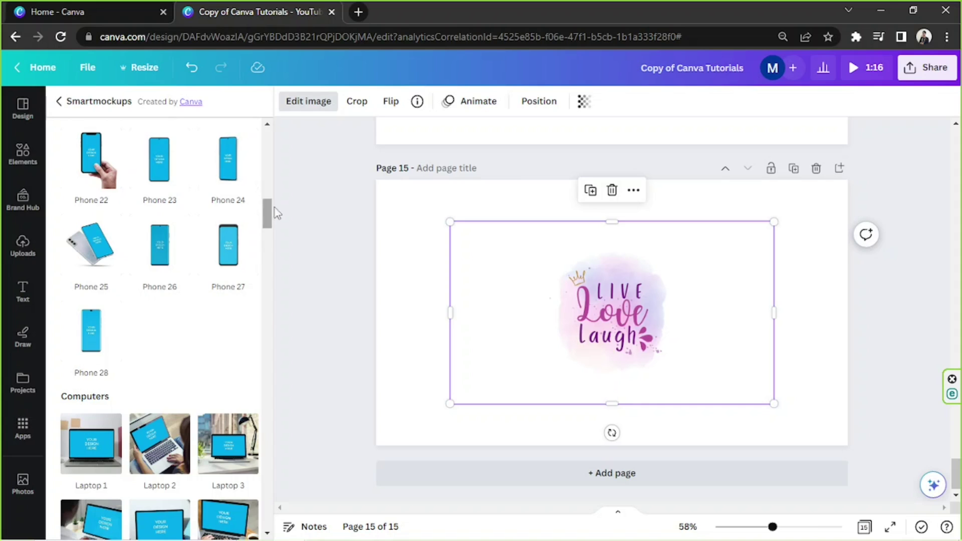
drag(269, 210, 260, 385)
scroll(260, 390, down, 15)
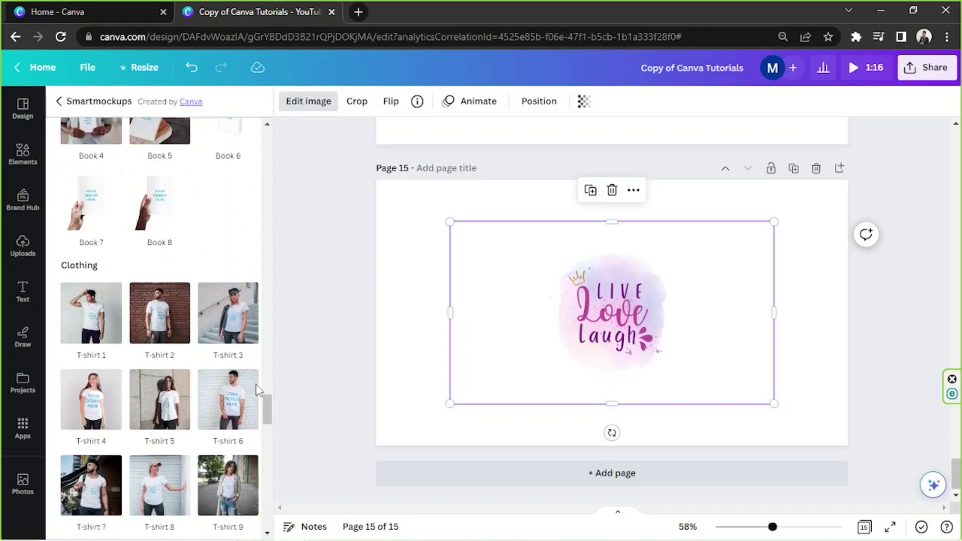
scroll(257, 384, down, 15)
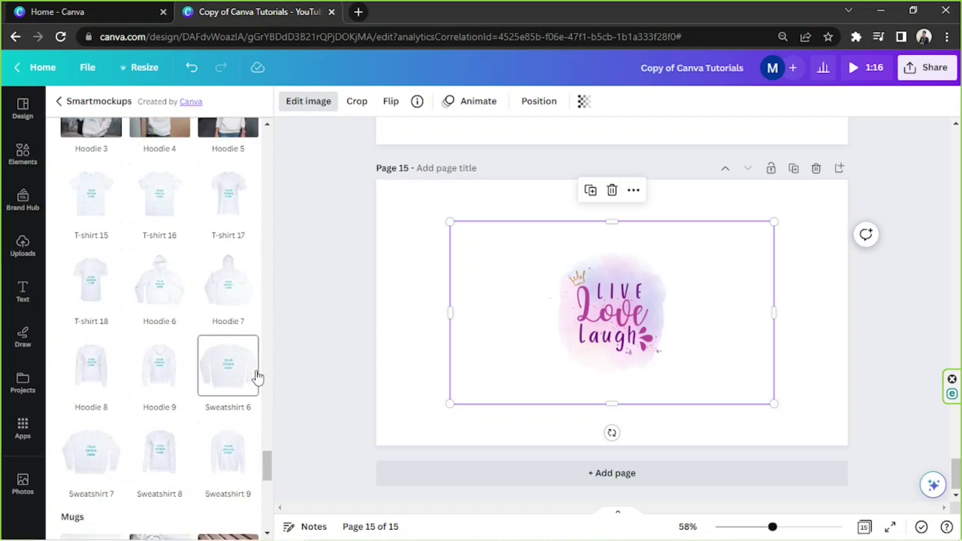
scroll(159, 286, up, 3)
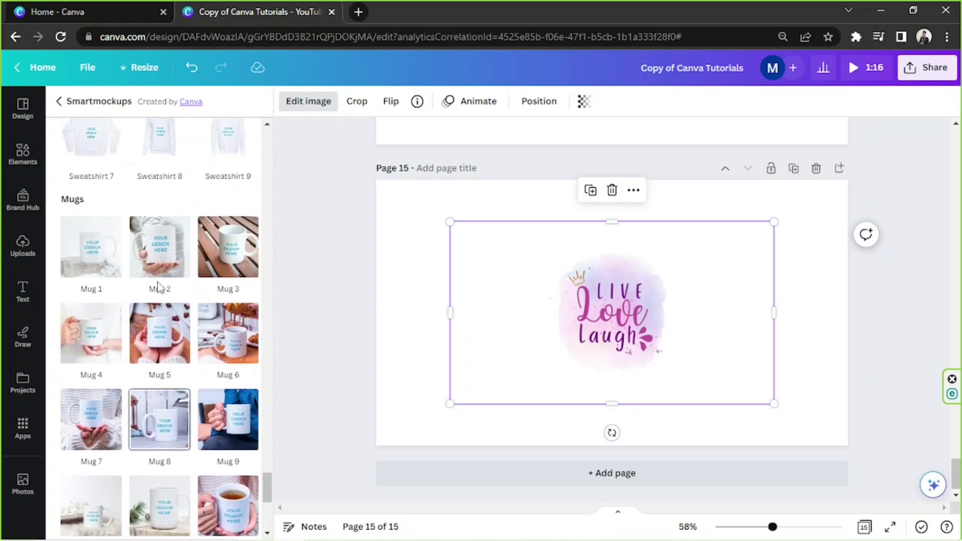
scroll(159, 266, down, 3)
scroll(160, 260, down, 5)
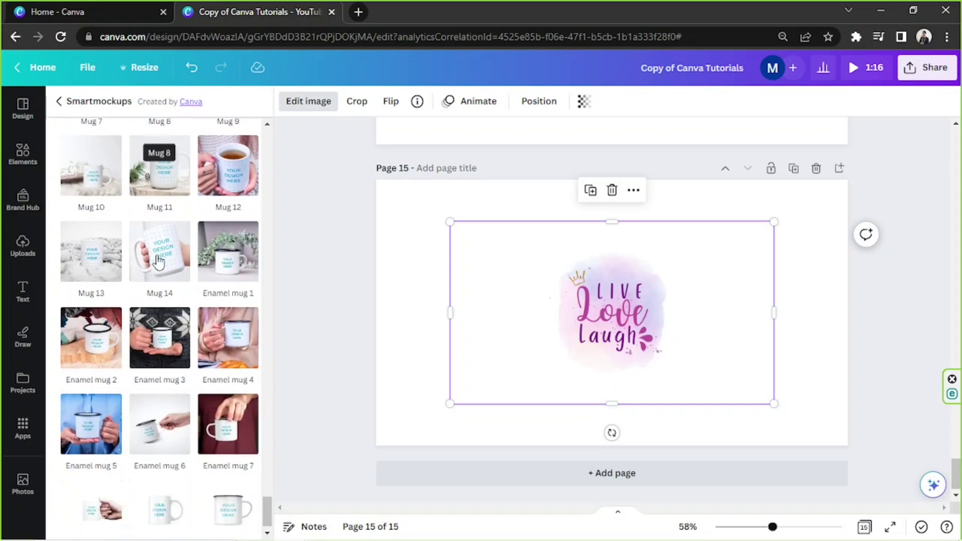
scroll(159, 259, up, 3)
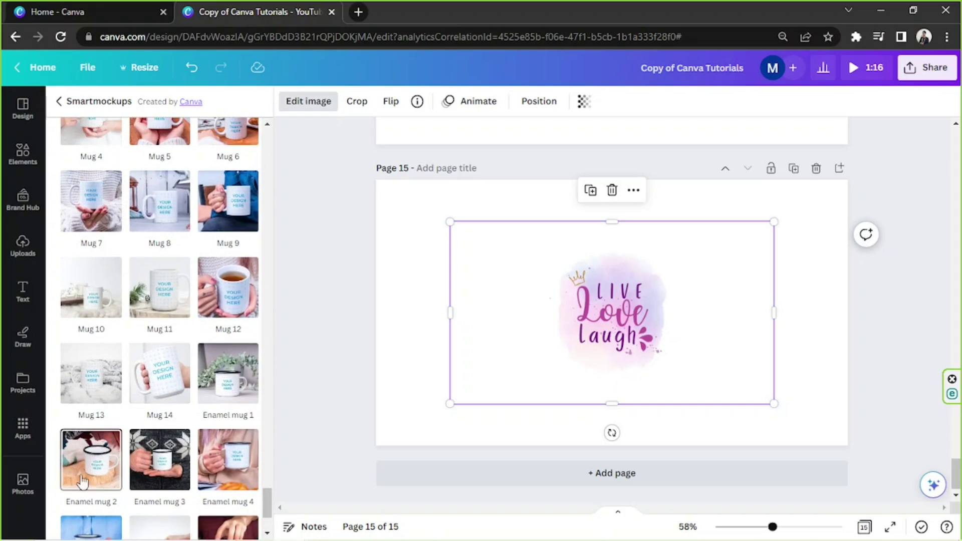
click(98, 470)
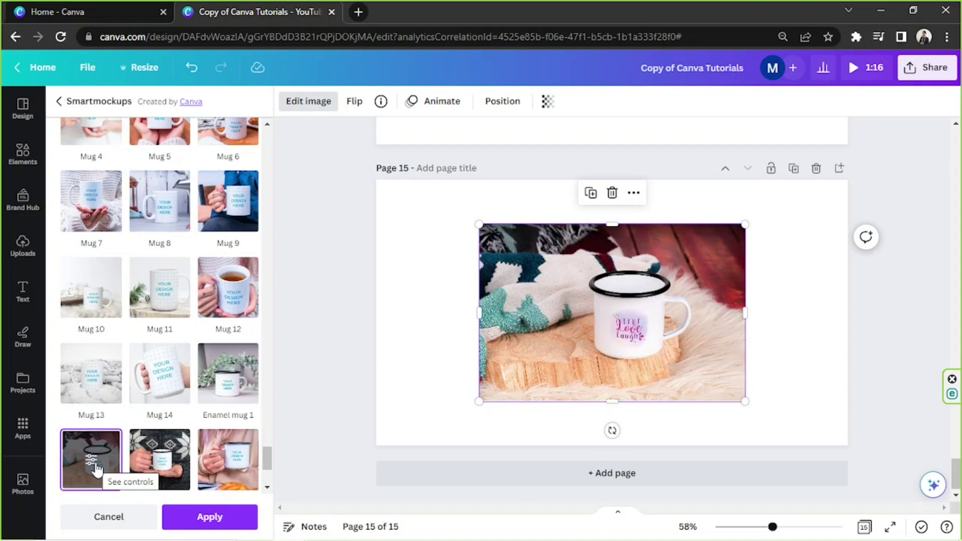
drag(479, 224, 375, 181)
drag(747, 401, 819, 450)
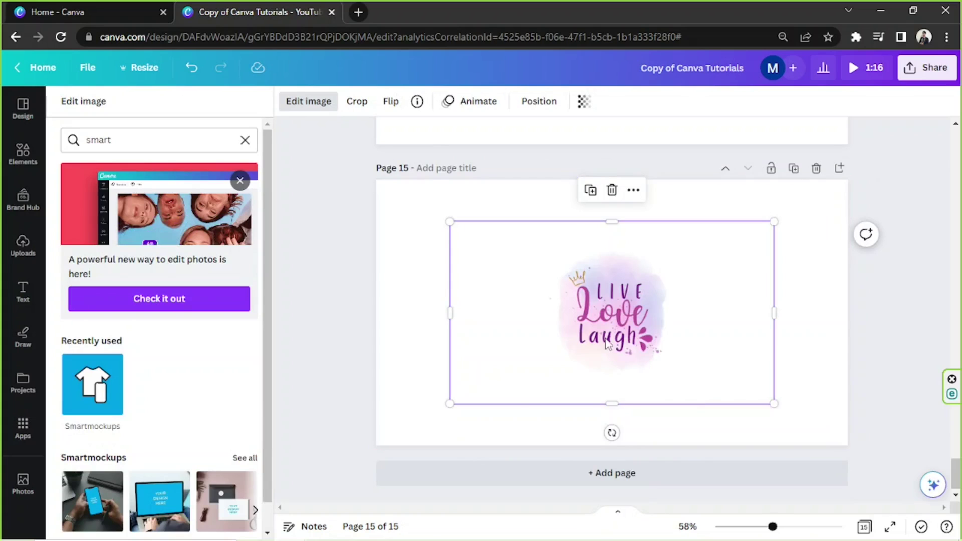
Reopen Smartmockups for the Live Love Laugh image and choose the Mug 6 mockup
click(71, 406)
scroll(193, 287, down, 20)
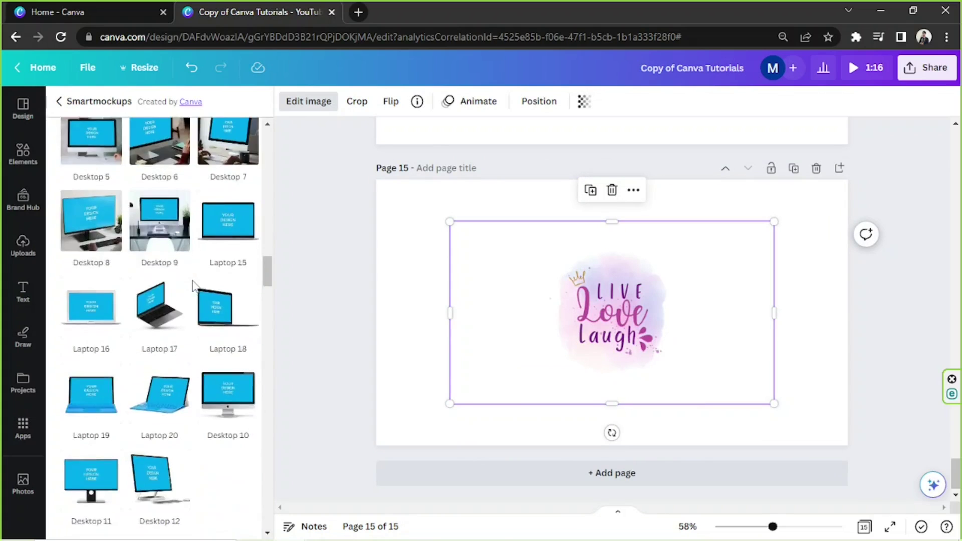
scroll(195, 284, down, 10)
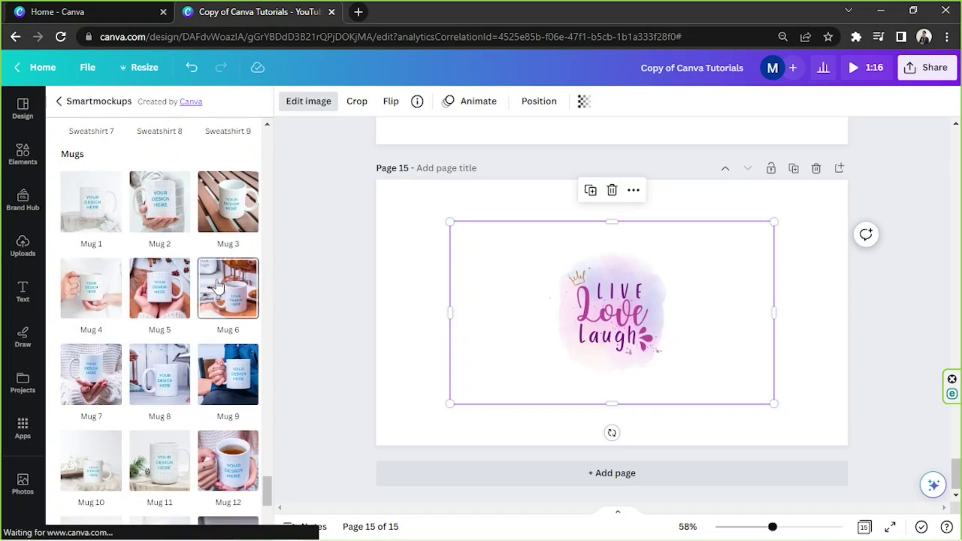
click(218, 285)
scroll(221, 279, down, 1)
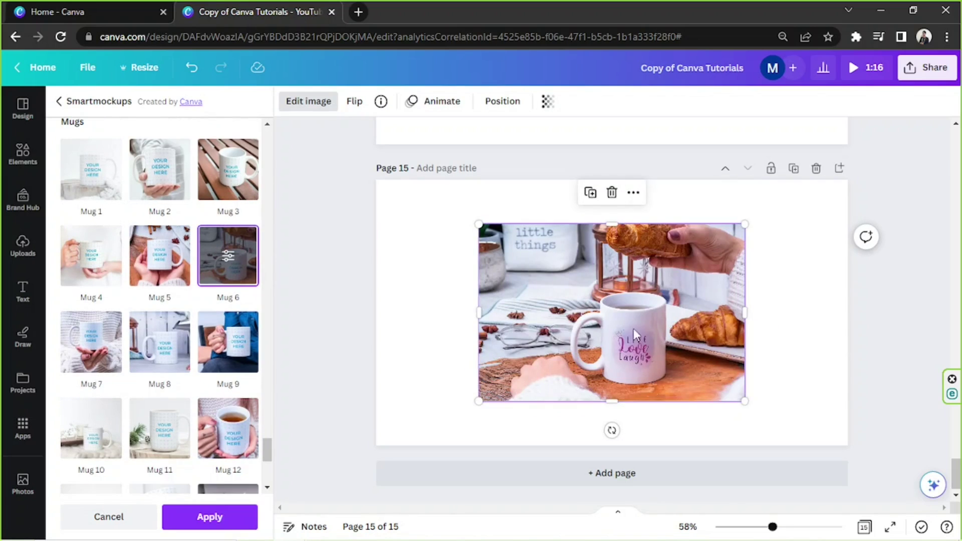
Enlarge the Mug 6 mockup to fill most of page 15's height and centre it on the page
drag(626, 326, 556, 302)
drag(676, 376, 774, 416)
drag(682, 356, 707, 354)
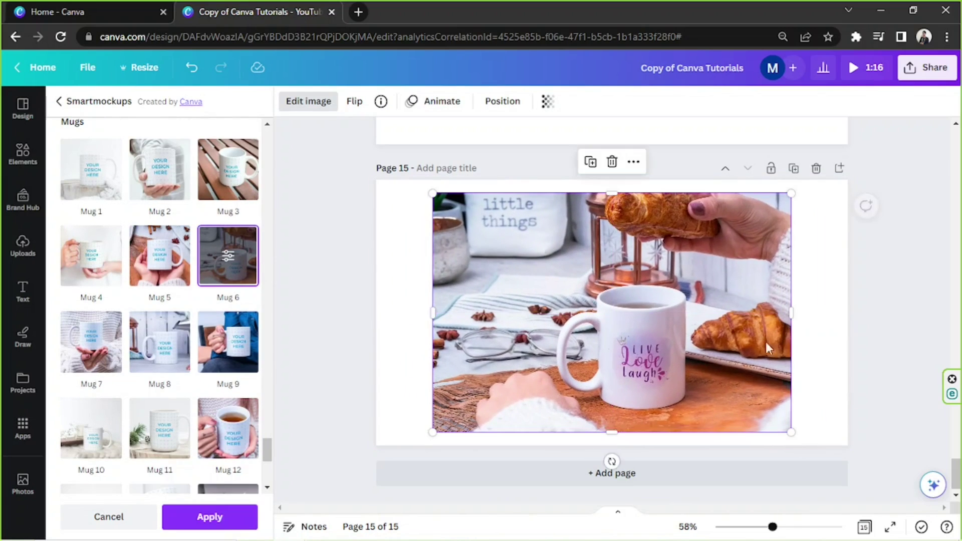
click(881, 315)
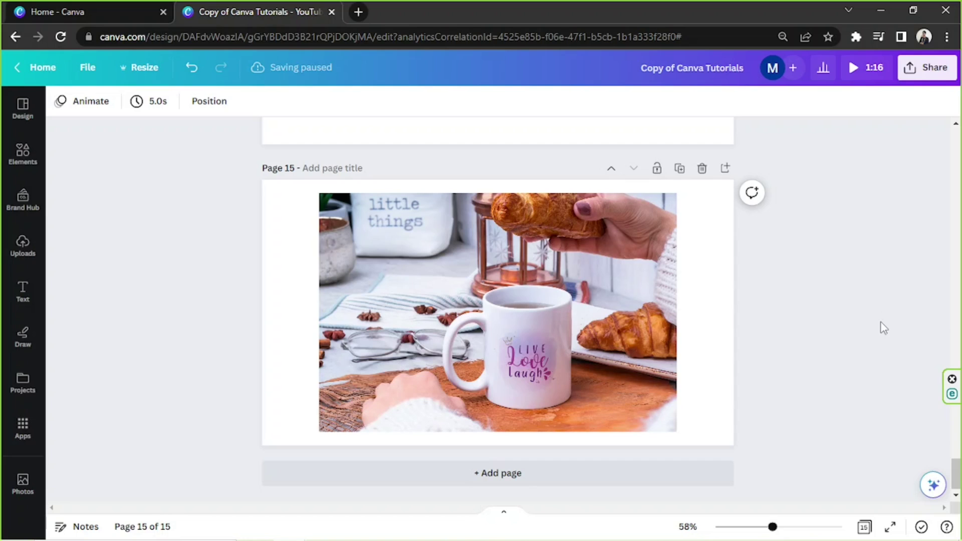
Examine the separate elements that make up the original Live Love Laugh design on page 14
scroll(882, 328, up, 5)
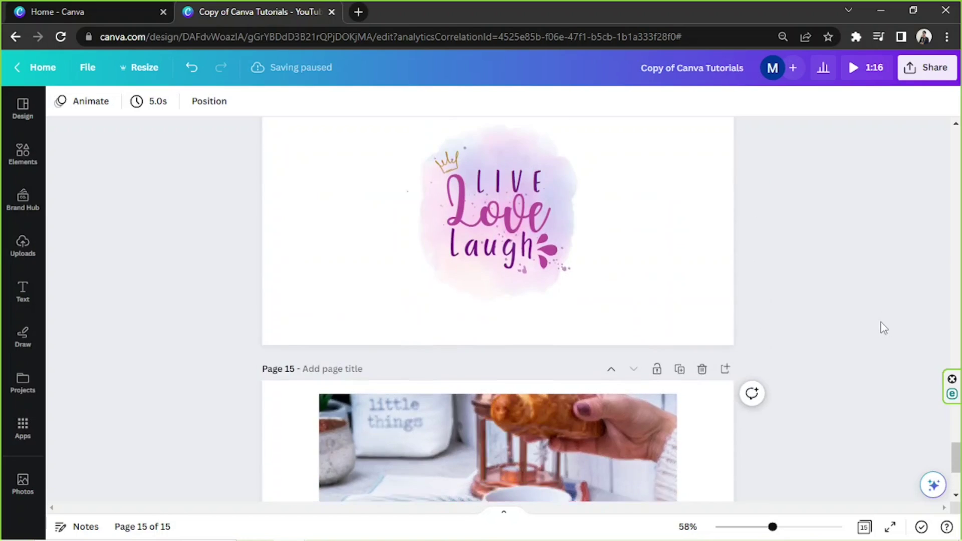
drag(314, 190, 635, 369)
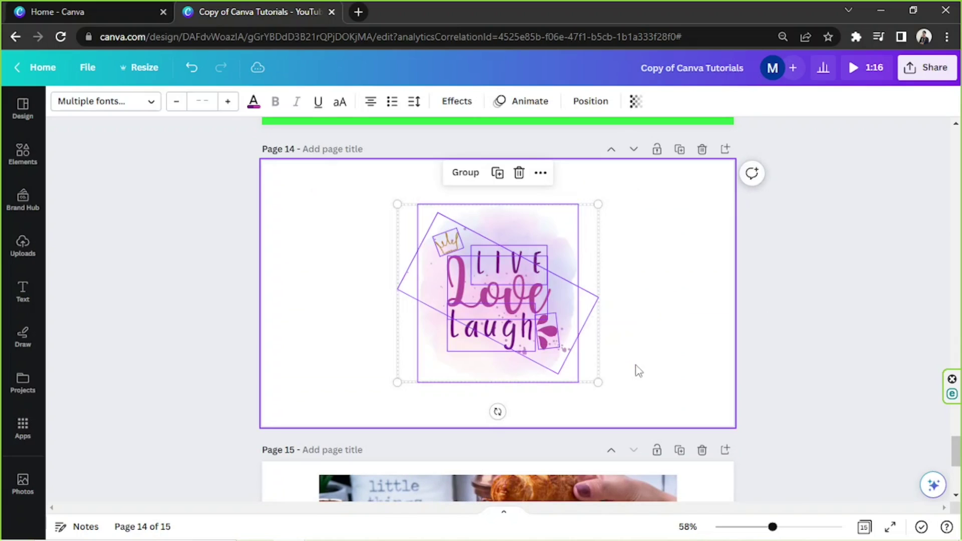
click(665, 335)
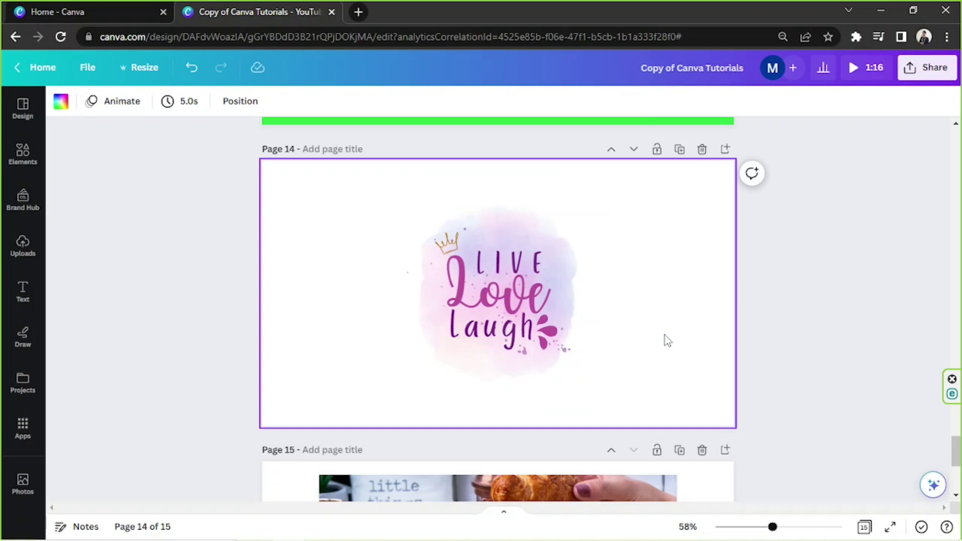
scroll(665, 335, down, 5)
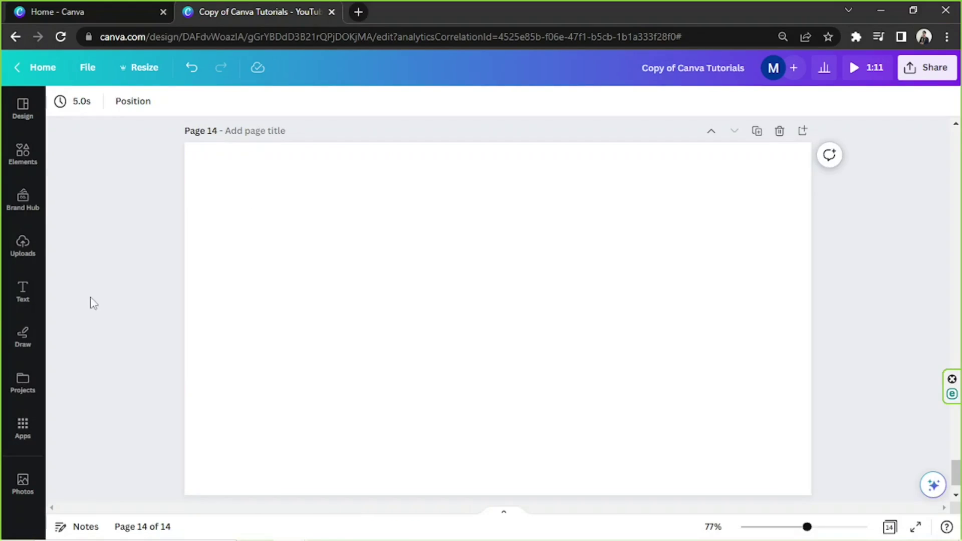
Search the elements library for "live" and browse the matching graphics
click(23, 152)
click(221, 108)
text(live)
key(Return)
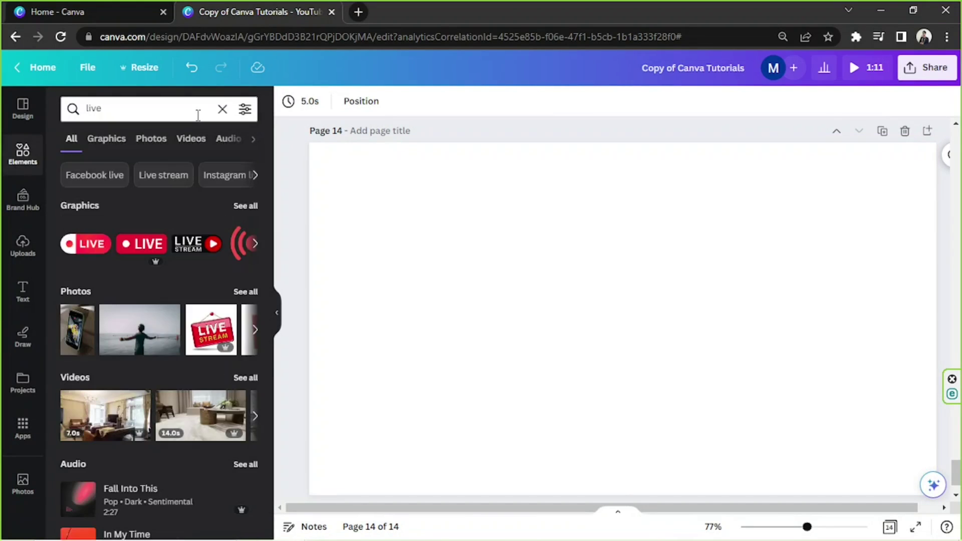
scroll(192, 295, down, 15)
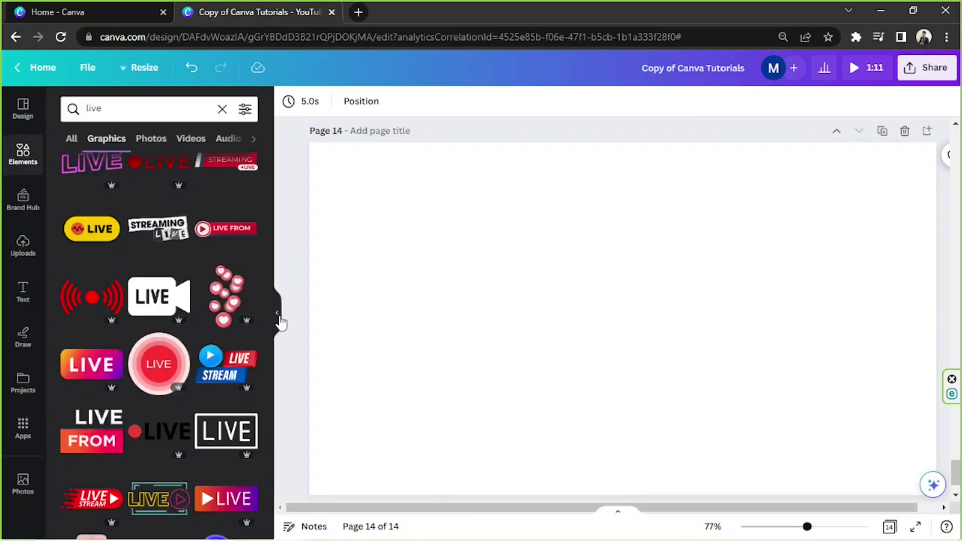
Add three separate text boxes reading LIVE, LOVE and LAUGH to the blank page 14 and spread them apart
click(278, 320)
key(l)
key(Delete)
text(tlive)
click(650, 349)
text(tlove)
drag(509, 356, 515, 388)
click(581, 341)
text(tlaugh)
drag(509, 356, 429, 282)
drag(434, 217, 480, 242)
Restyle LIVE with the Malibu Ring calligraphy font at size 97, without all-caps and with tighter letter spacing
click(115, 102)
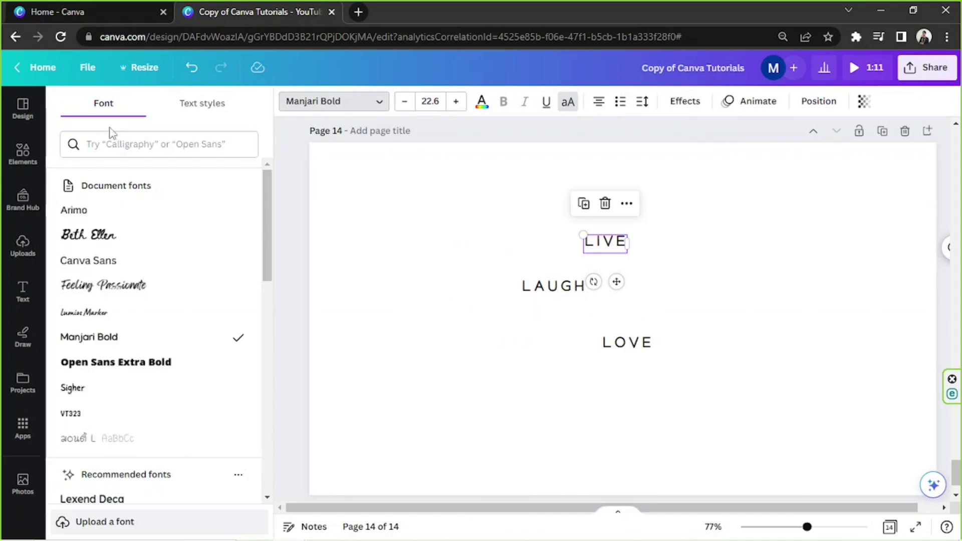
click(111, 141)
text(Calligraphy)
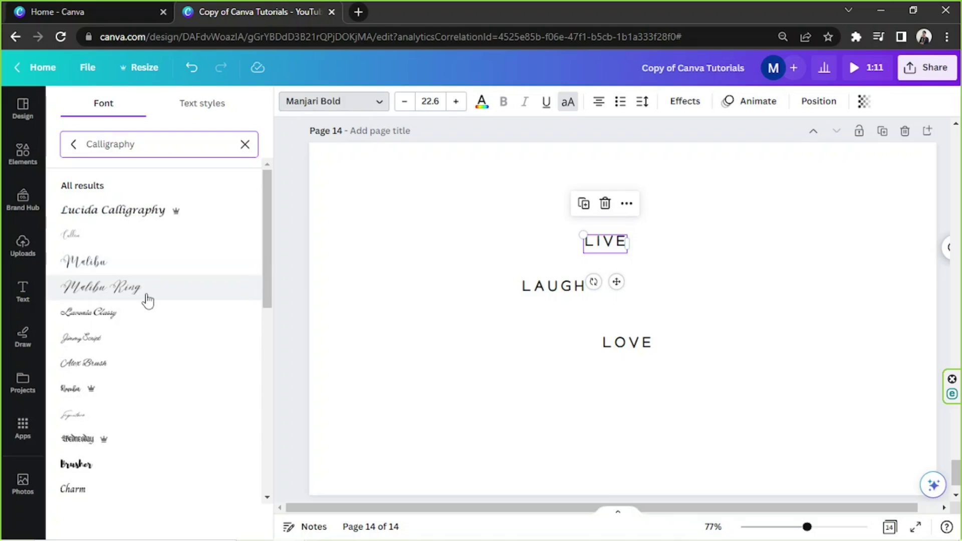
click(142, 295)
click(566, 108)
click(644, 101)
drag(699, 155, 686, 155)
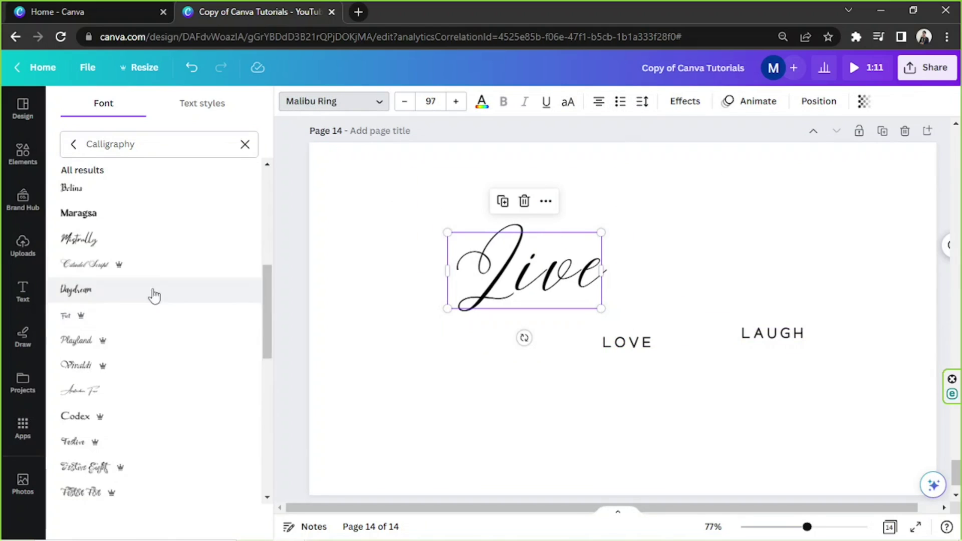
Try other calligraphy fonts on the word Live and set it in Joshico
scroll(152, 310, down, 5)
click(161, 258)
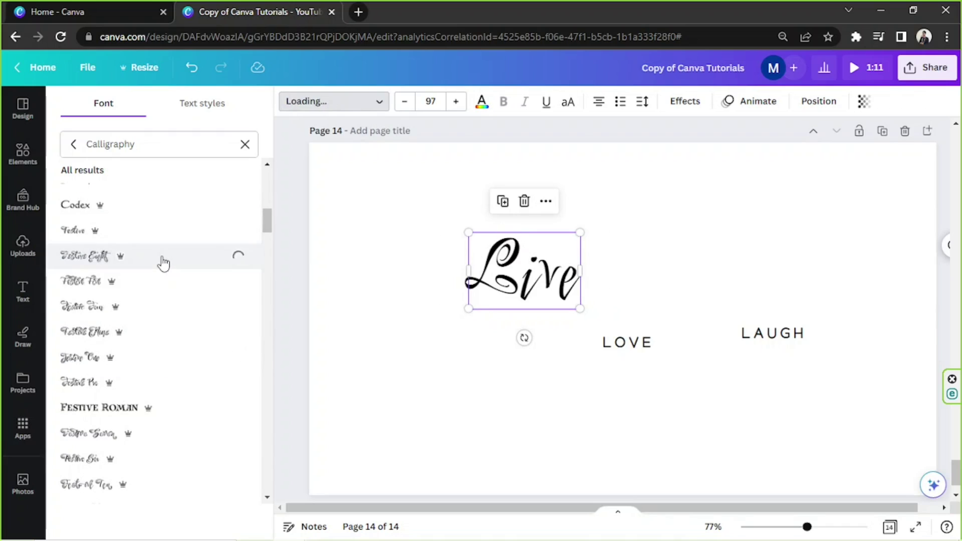
click(140, 434)
scroll(176, 293, down, 5)
click(165, 288)
click(145, 308)
click(138, 295)
scroll(152, 335, down, 4)
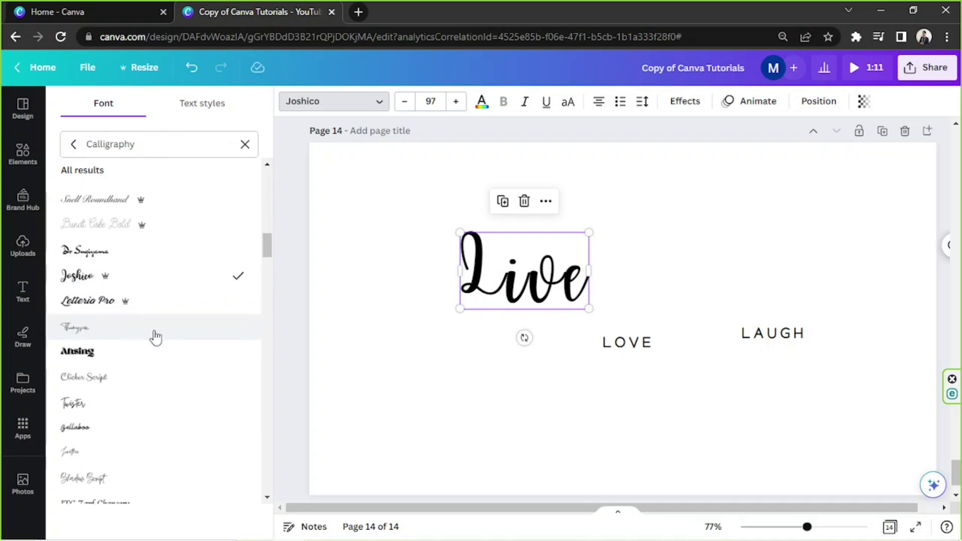
Set LOVE and LAUGH in the Joshico font and switch off their uppercase formatting
click(641, 350)
click(245, 144)
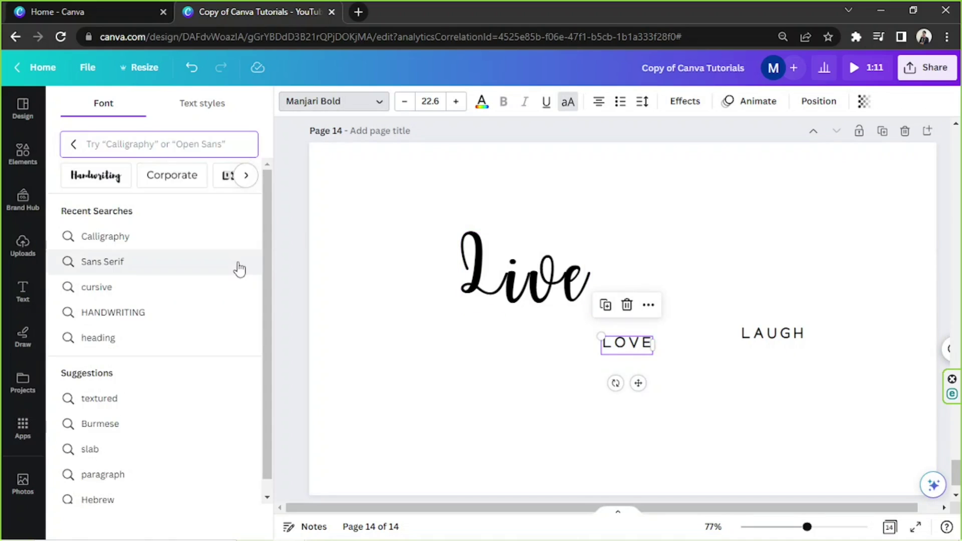
click(333, 102)
click(160, 106)
click(76, 312)
click(771, 333)
click(87, 312)
click(567, 101)
click(627, 345)
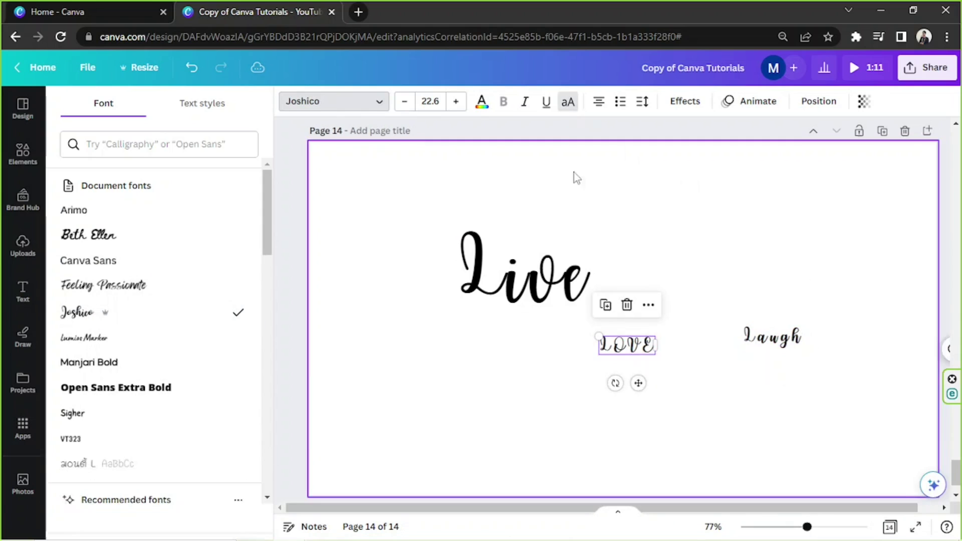
click(568, 101)
Enlarge Love to size 119, place it below Live and tighten its letter spacing
drag(606, 337, 415, 263)
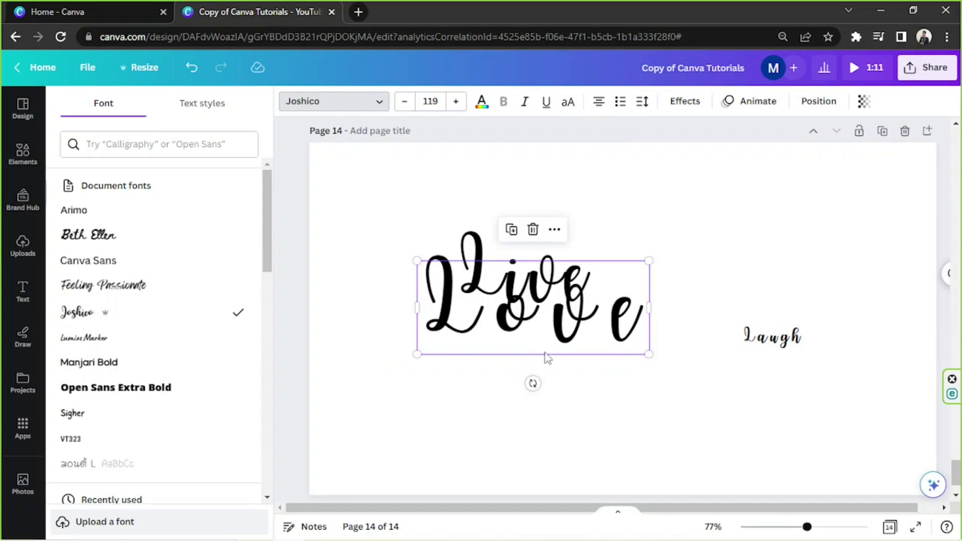
drag(545, 358, 575, 412)
click(642, 102)
drag(716, 154, 672, 157)
Set Laugh's letter spacing to 0 and enlarge it to nearly match the other two words
click(751, 335)
click(648, 337)
click(414, 101)
drag(487, 156, 452, 157)
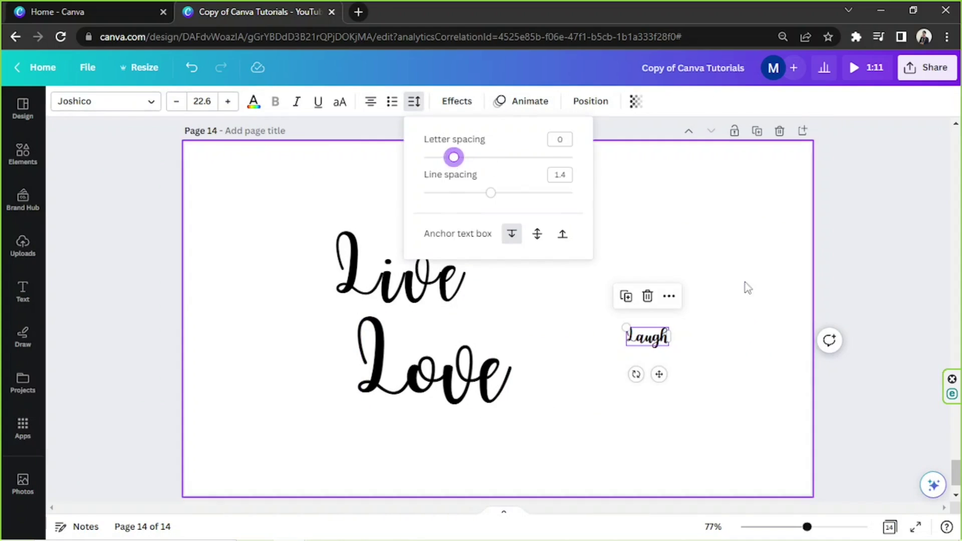
click(745, 285)
click(651, 337)
drag(668, 329, 765, 252)
Stack the three words closely at the page centre, shrinking Live to 77.1 and Laugh to 59.7 around Love
click(348, 258)
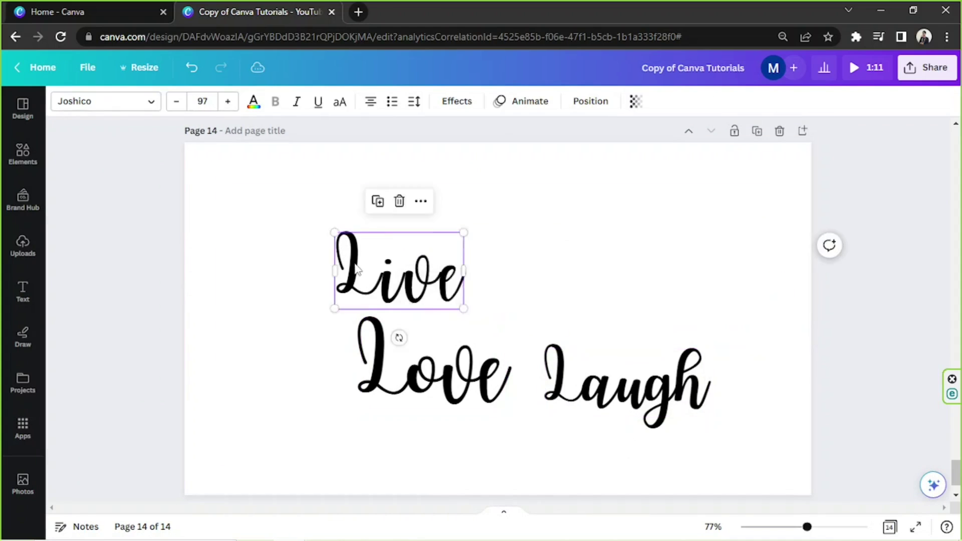
drag(348, 258, 461, 254)
drag(571, 301, 544, 286)
drag(413, 352, 433, 297)
drag(500, 326, 512, 317)
drag(645, 379, 508, 345)
drag(570, 382, 543, 392)
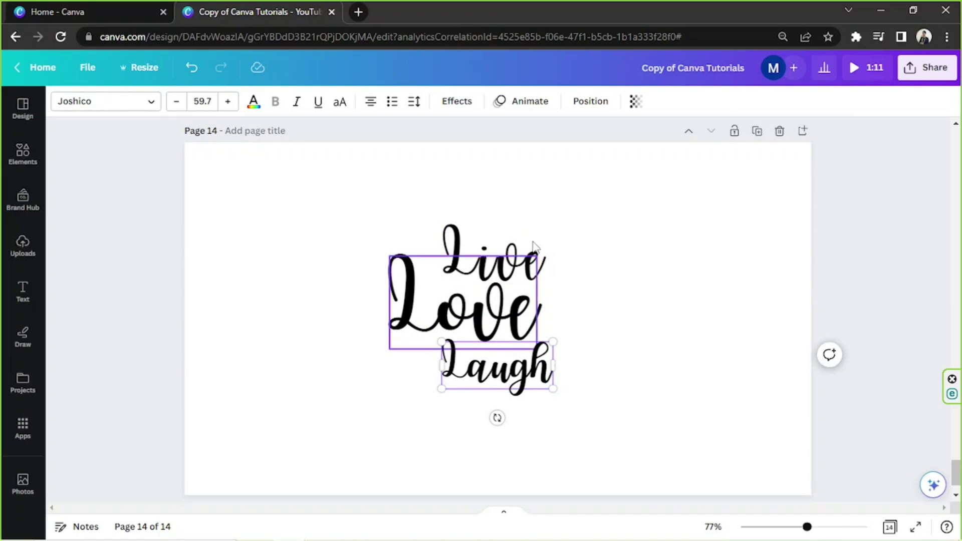
drag(532, 246, 553, 245)
drag(500, 324, 534, 329)
Search the fonts for "handwriting" and set the word Live in Porcelain
click(551, 240)
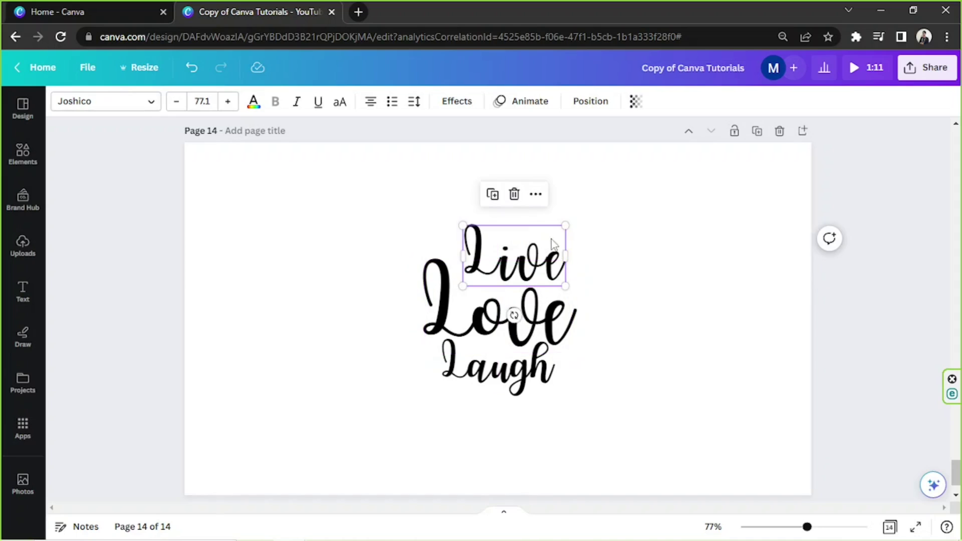
click(143, 100)
text(handwriting)
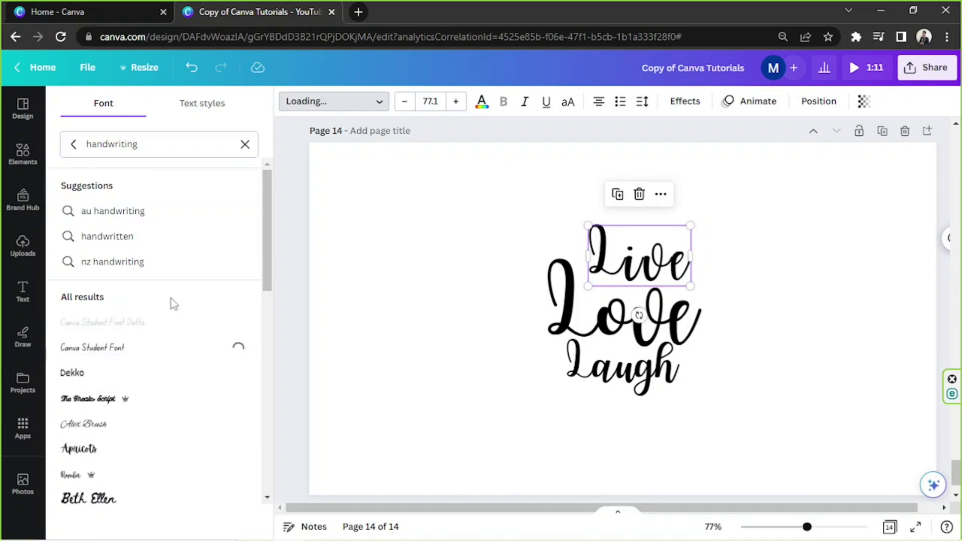
scroll(151, 315, down, 5)
scroll(128, 286, down, 5)
click(118, 307)
click(114, 335)
click(112, 309)
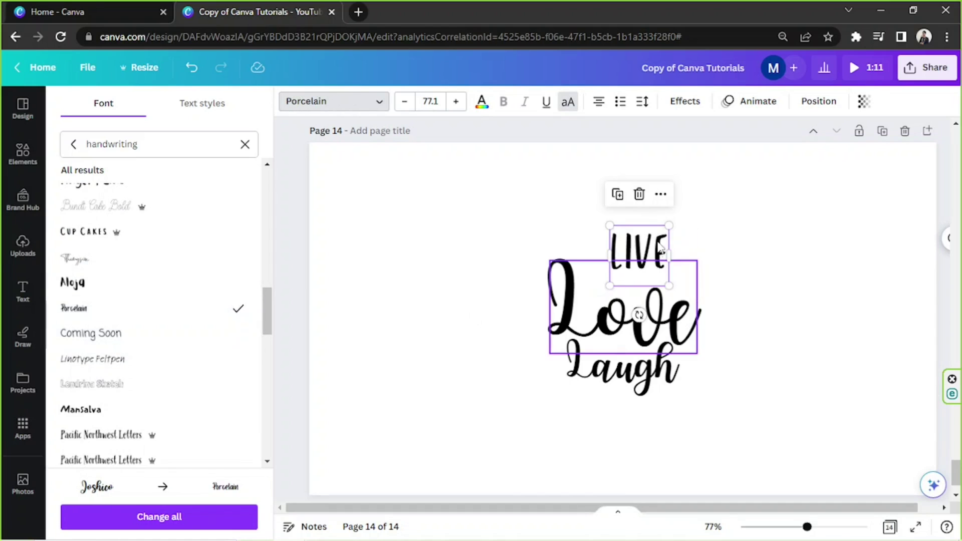
Enlarge LIVE above Love and shift Laugh slightly down and to the left
drag(636, 241, 607, 207)
drag(677, 234, 682, 241)
click(568, 386)
drag(568, 386, 549, 396)
Set Laugh in the Porcelain font as well and enlarge it
click(129, 284)
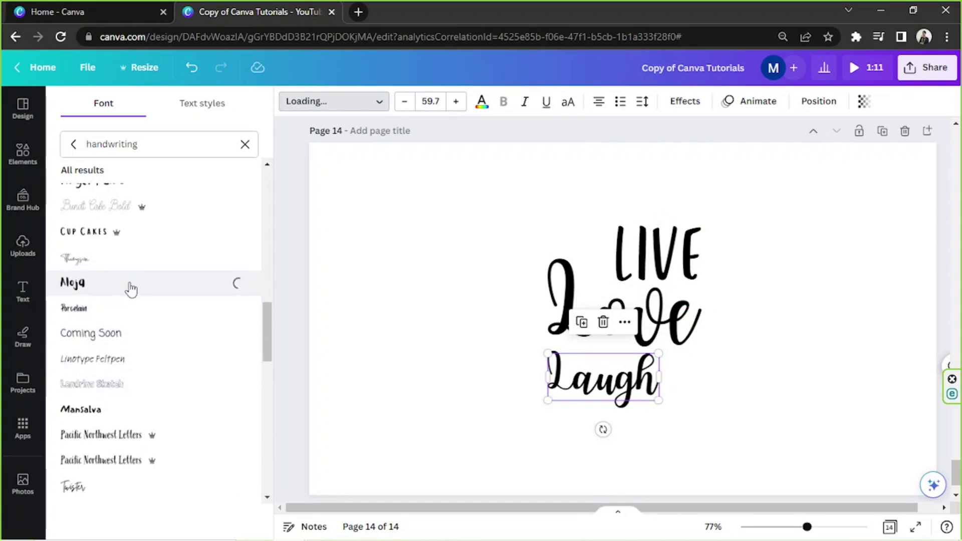
click(129, 308)
drag(635, 401, 611, 412)
Fit LIVE at size 104 and Laugh at size 97.4 tightly above and below Love, centred on the page
click(810, 369)
drag(476, 386, 499, 386)
drag(555, 237, 502, 249)
drag(544, 215, 522, 237)
mouse_move(536, 385)
mouse_down()
mouse_move(547, 381)
mouse_move(532, 375)
mouse_up()
drag(534, 237, 522, 244)
click(689, 258)
click(528, 373)
key(ctrl+a)
drag(528, 383, 528, 382)
click(612, 320)
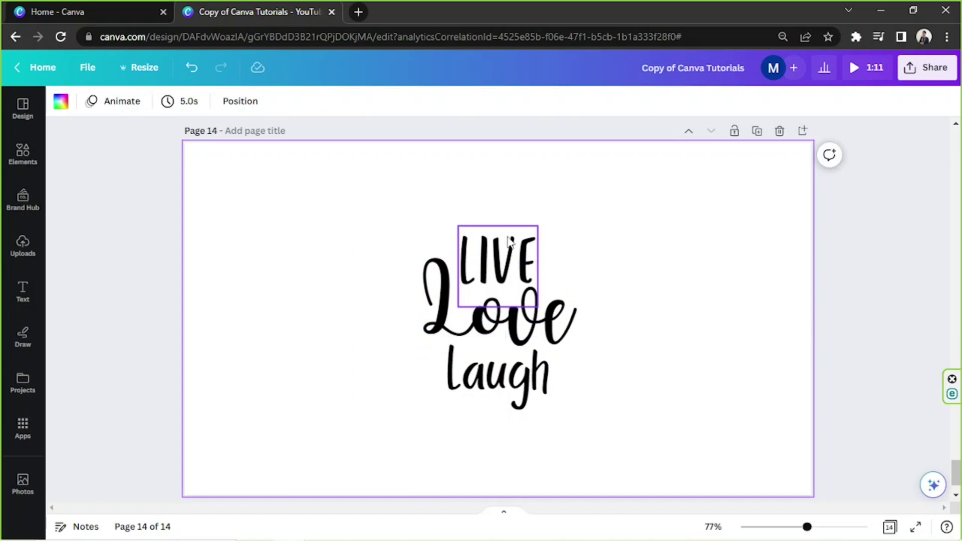
Colour LIVE purple from the photo colours and Love with the dark pink brand colour
click(509, 242)
click(482, 101)
click(210, 487)
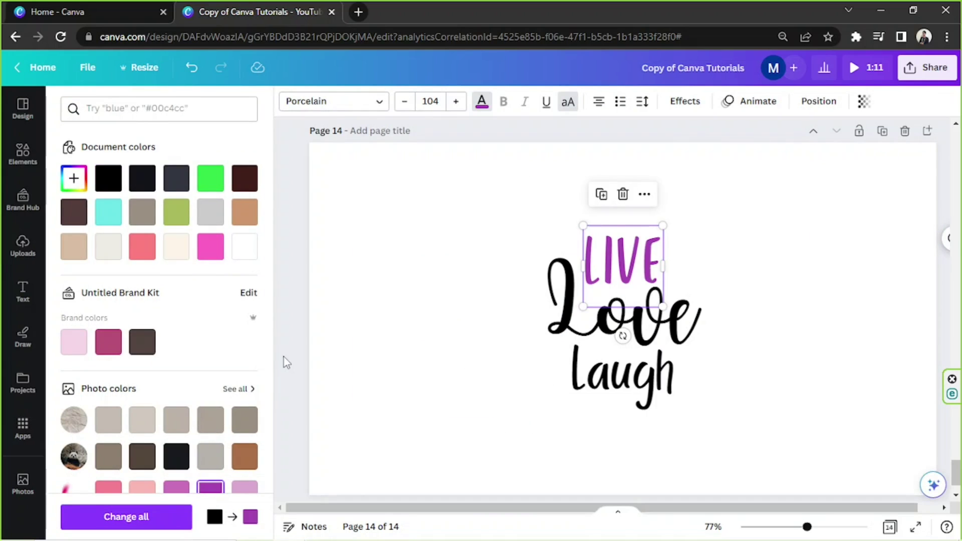
click(561, 315)
click(143, 246)
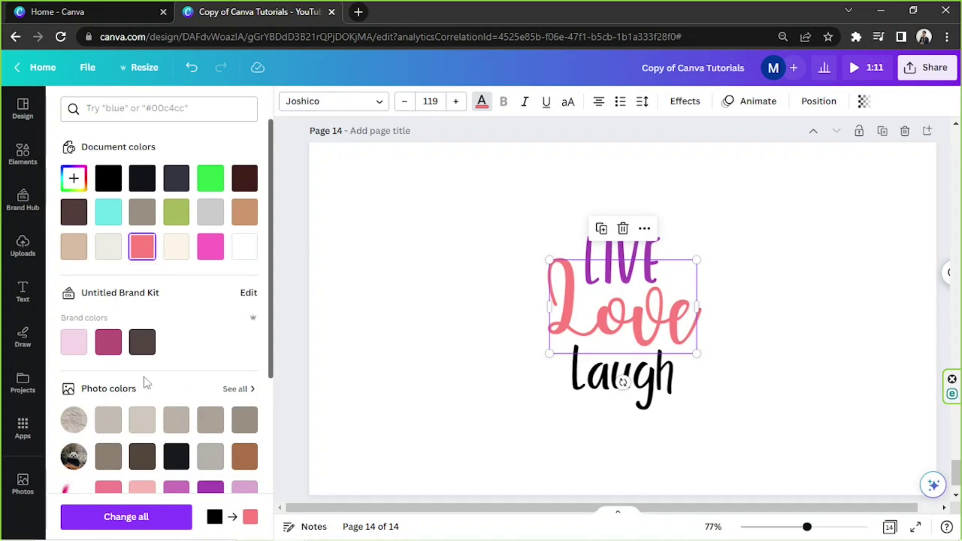
click(118, 346)
Try tan, purple and dark brown as the text colour of Laugh
click(593, 378)
click(249, 213)
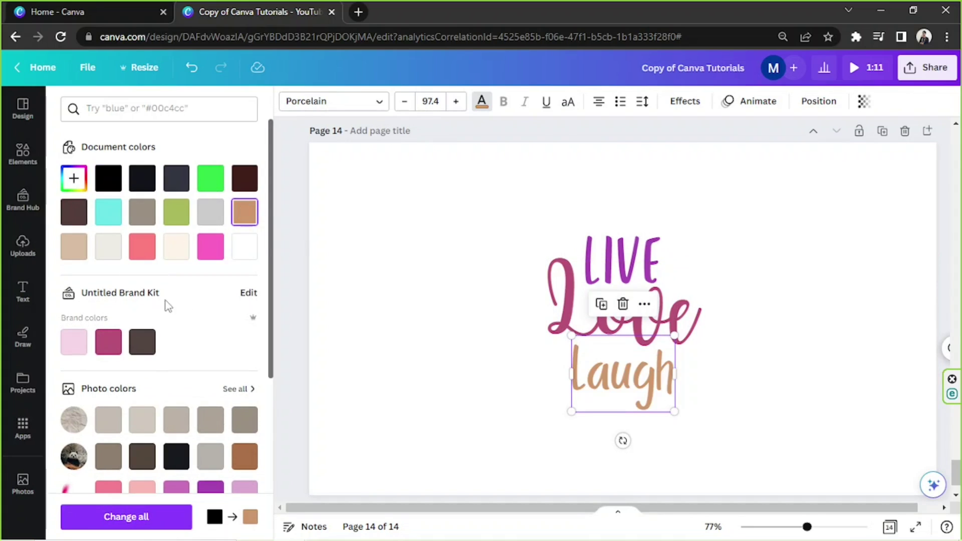
scroll(160, 303, down, 4)
click(214, 282)
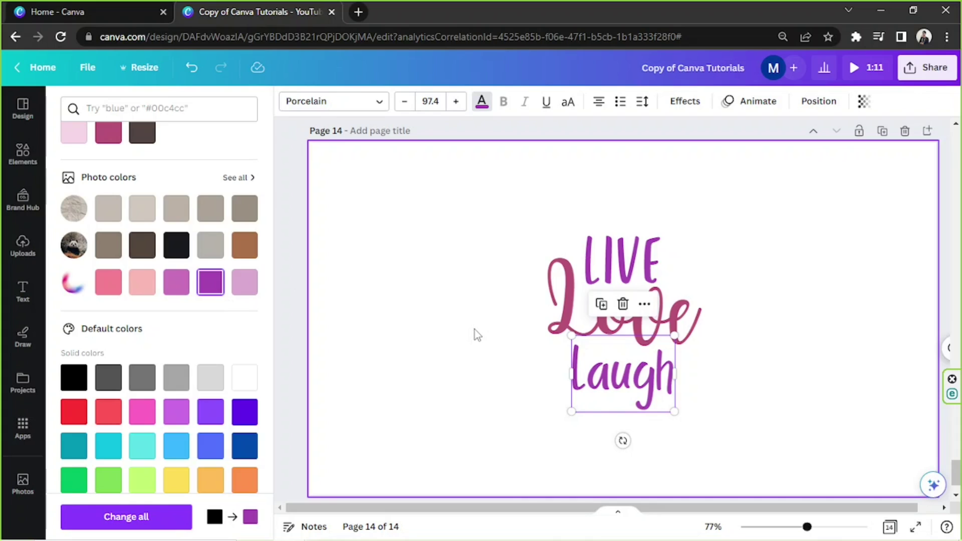
scroll(168, 313, up, 4)
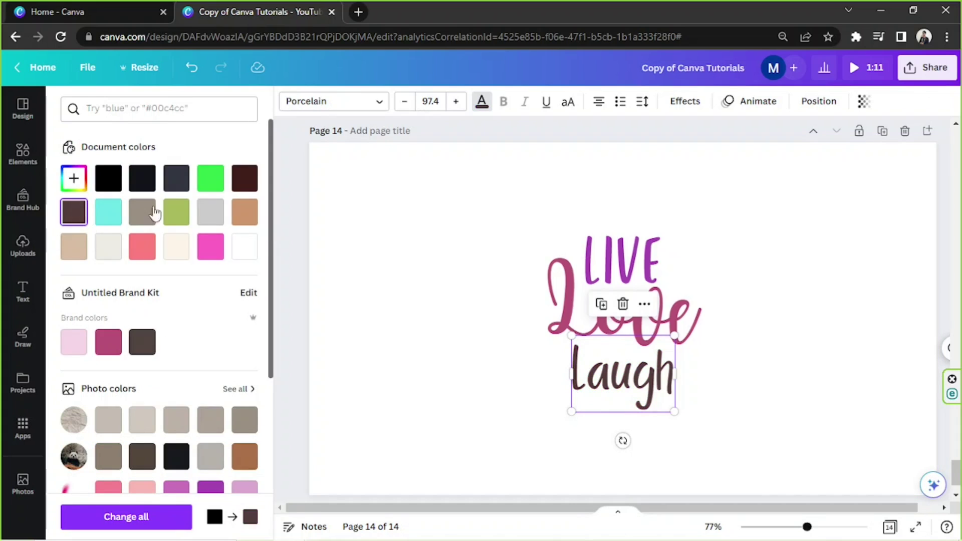
Give Laugh a custom dark purple text colour, #792484
click(74, 178)
click(191, 221)
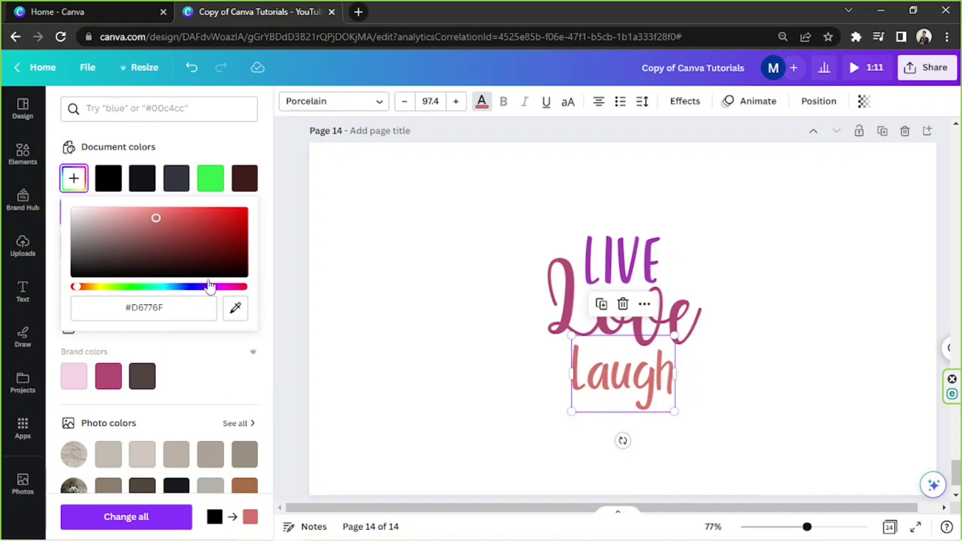
click(200, 241)
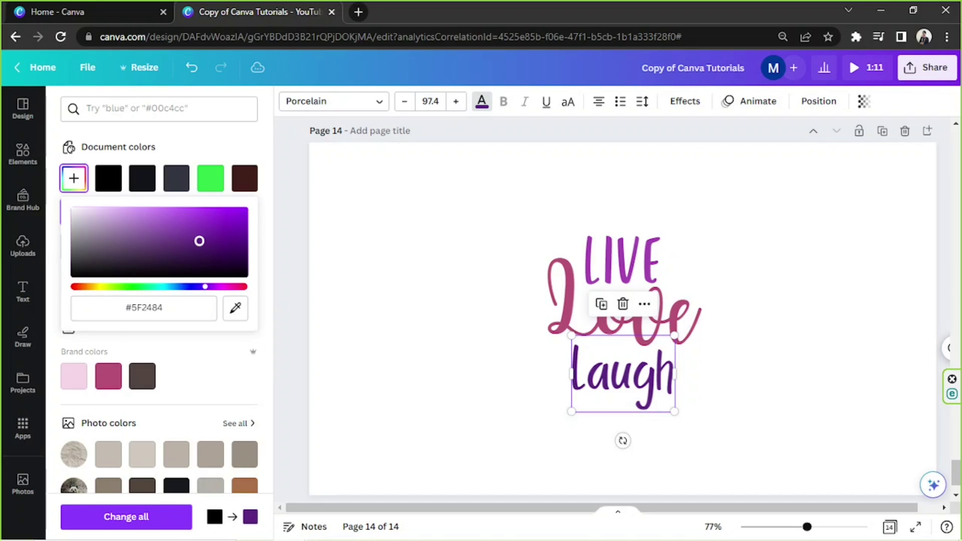
drag(216, 290, 81, 309)
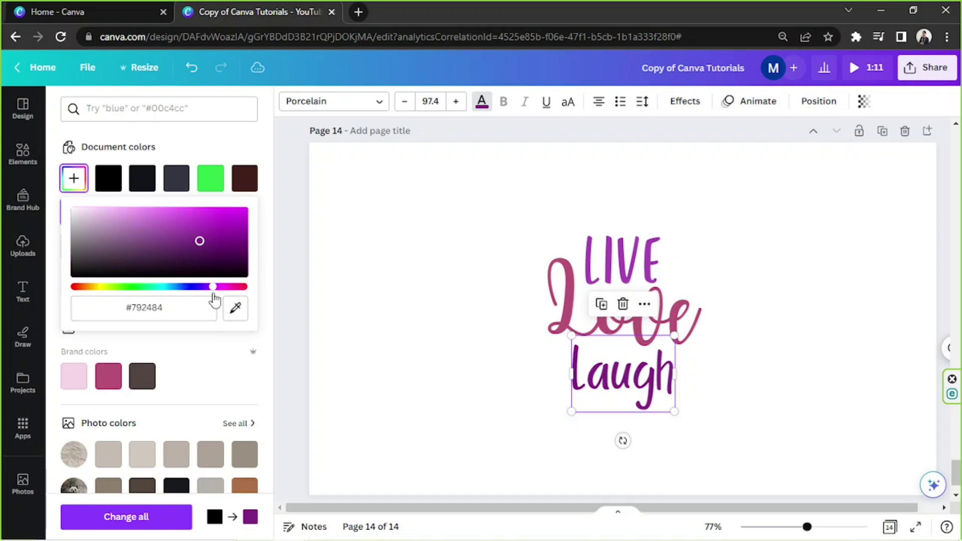
click(722, 208)
Search the elements for "splash" and add the three-drop graphic, shrunk, in the empty area beside the words
click(23, 153)
click(127, 107)
text(s)
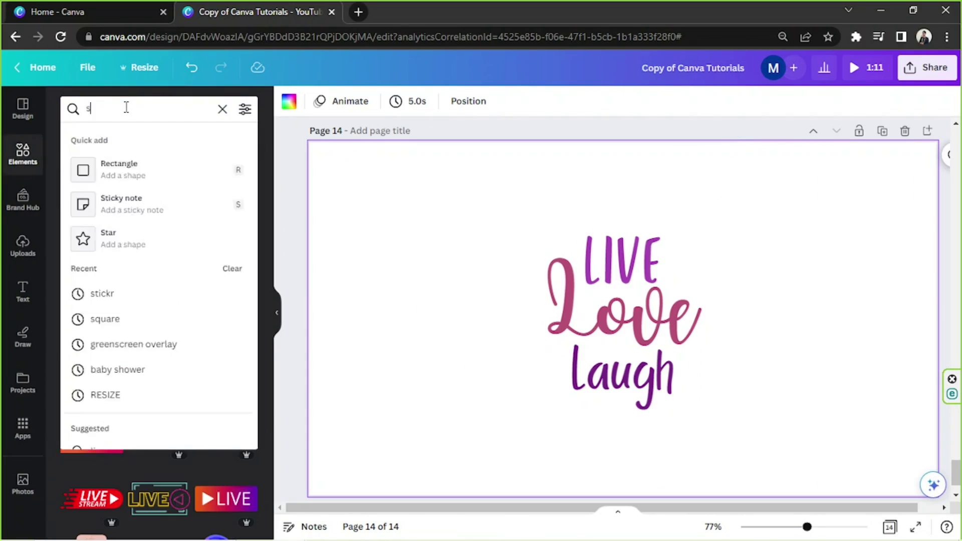
text(plash)
key(Return)
click(226, 298)
drag(651, 326, 451, 365)
drag(542, 429, 465, 301)
Recolour the three-drop graphic dark pink, rotate it and place it right after the word Laugh
click(289, 102)
click(74, 247)
drag(451, 346, 403, 317)
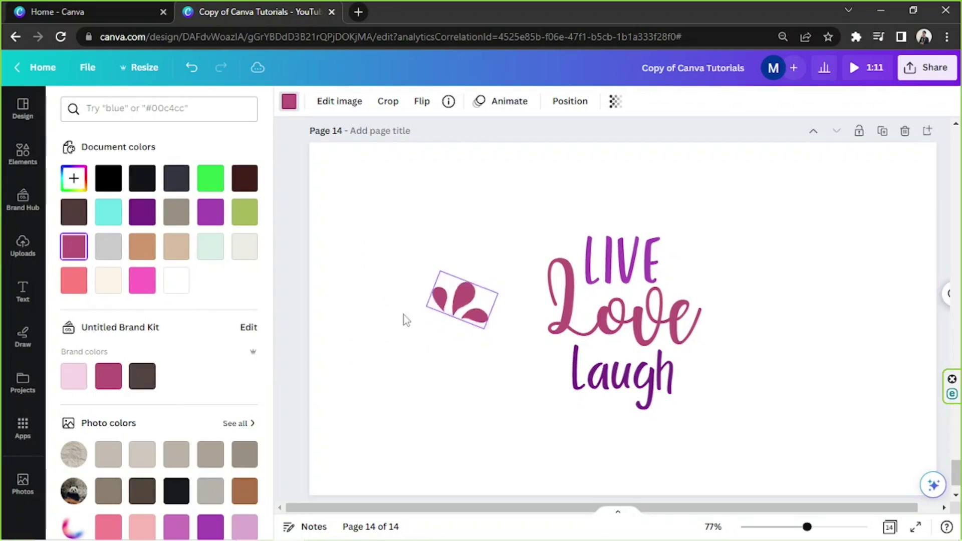
drag(705, 398, 696, 392)
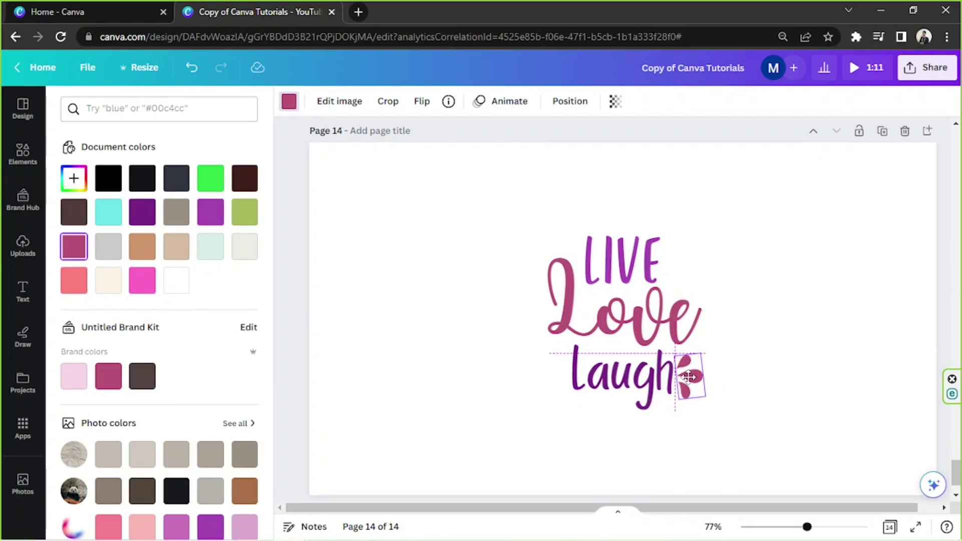
click(776, 346)
Search the elements for "calligraphy" and browse the graphics for a decorative flourish
click(23, 152)
click(126, 104)
text(callg)
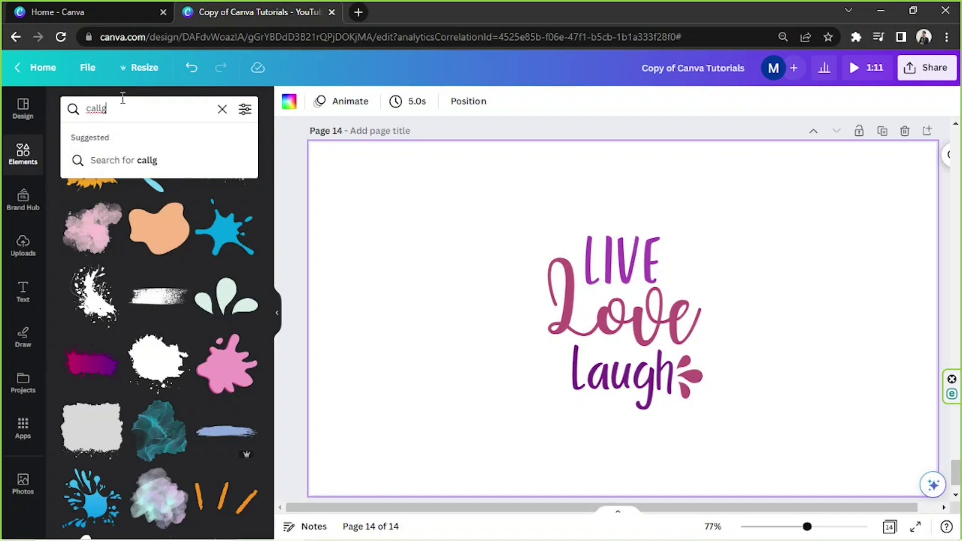
key(BackSpace)
text(igraphy)
key(Return)
scroll(221, 316, down, 10)
scroll(220, 315, down, 10)
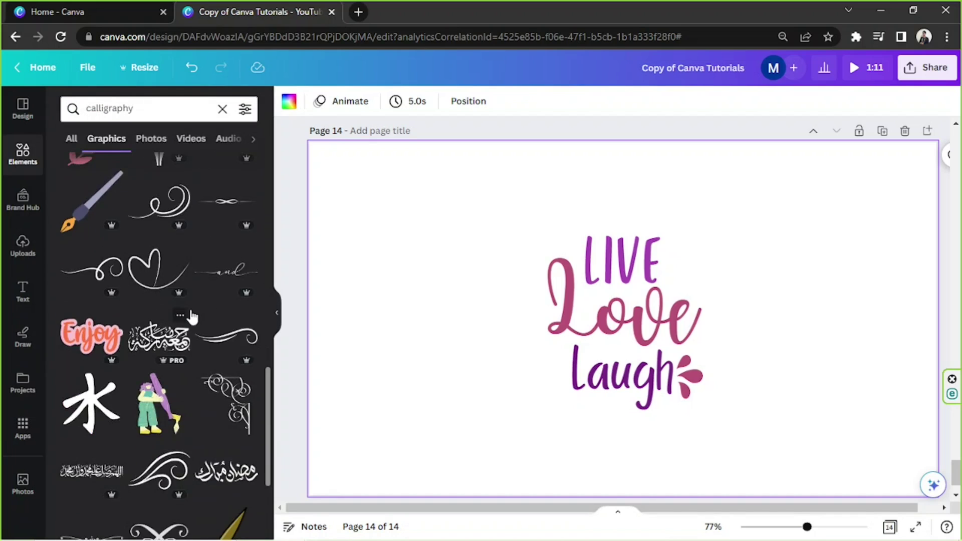
scroll(110, 280, down, 10)
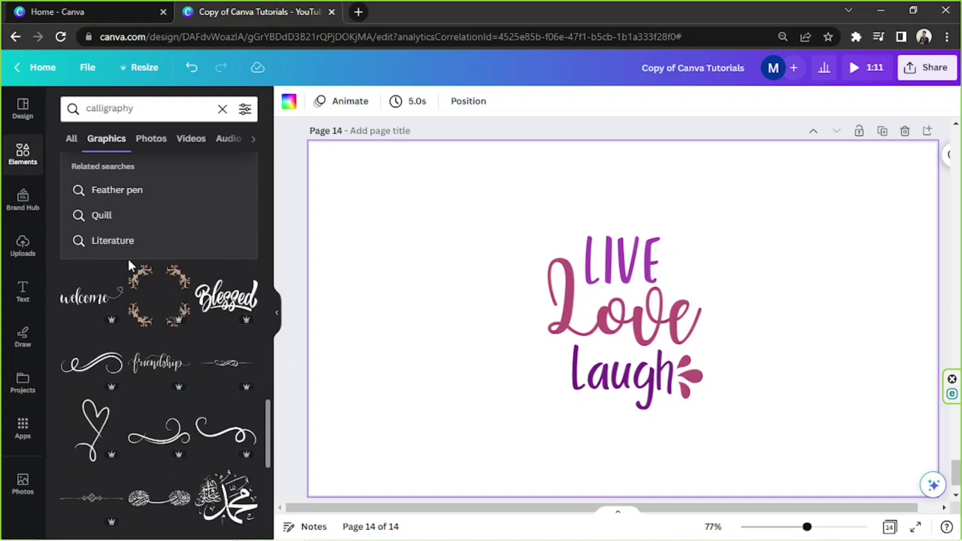
scroll(143, 262, up, 2)
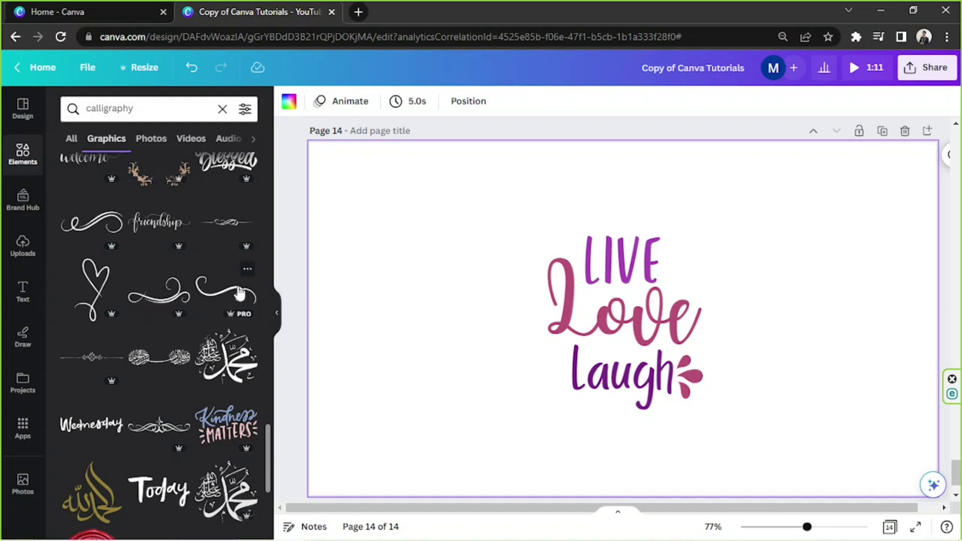
scroll(131, 242, down, 12)
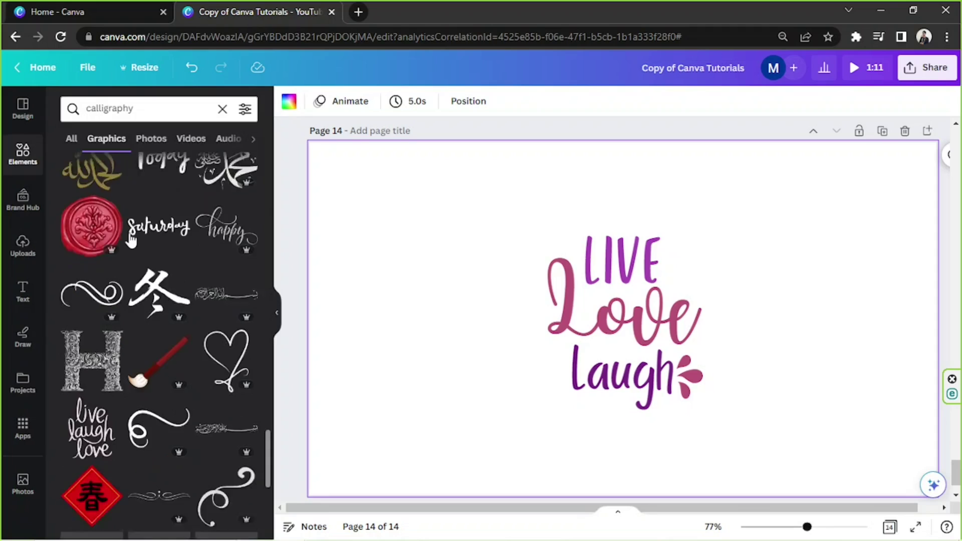
Try a flourish graphic beside the start of Laugh, shrinking, flipping and rotating it to fit
drag(128, 231, 391, 346)
drag(579, 428, 419, 326)
click(421, 101)
drag(395, 289, 590, 266)
drag(691, 321, 596, 294)
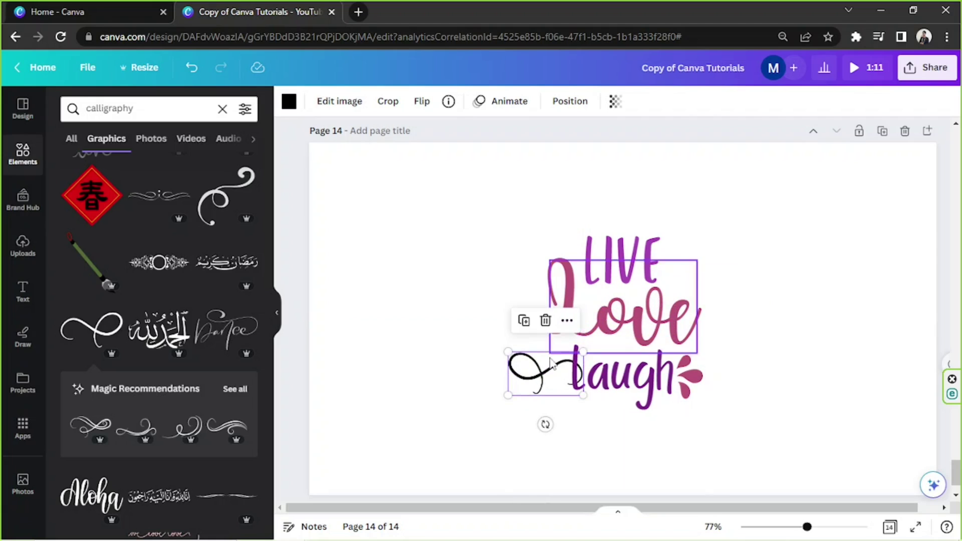
drag(576, 408, 556, 420)
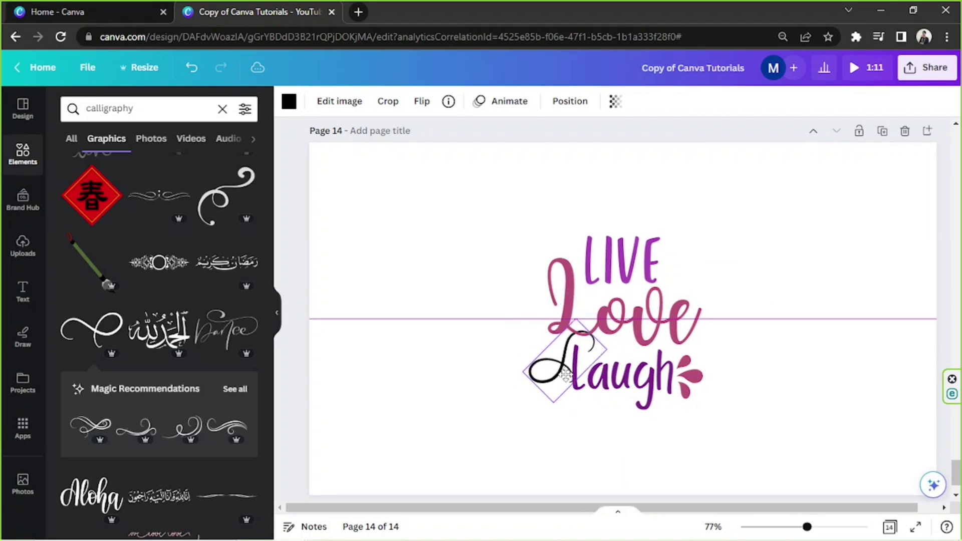
click(436, 399)
Browse the full set of recommended flourishes and add the heart flourish, shrunk, above the word LIVE
scroll(238, 256, down, 3)
click(237, 248)
scroll(314, 251, down, 1)
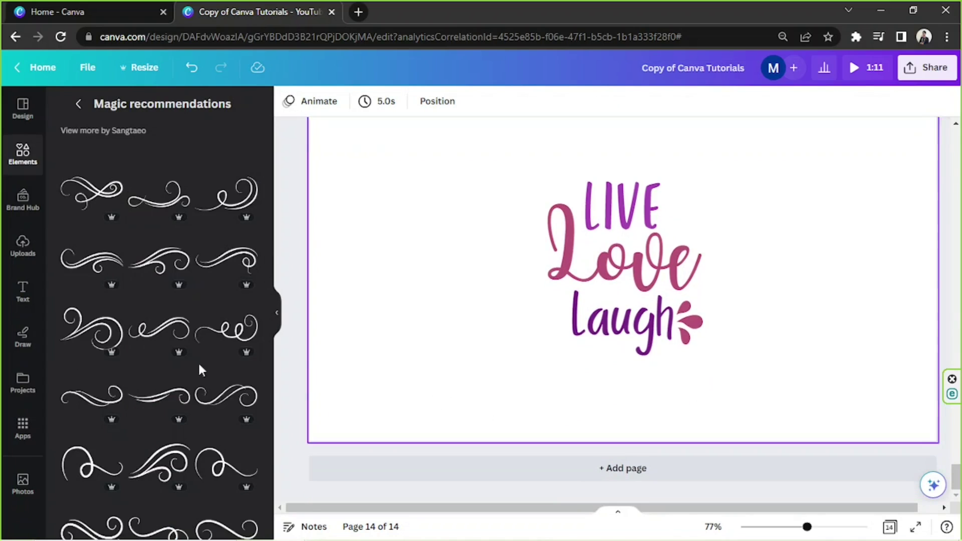
scroll(169, 326, down, 5)
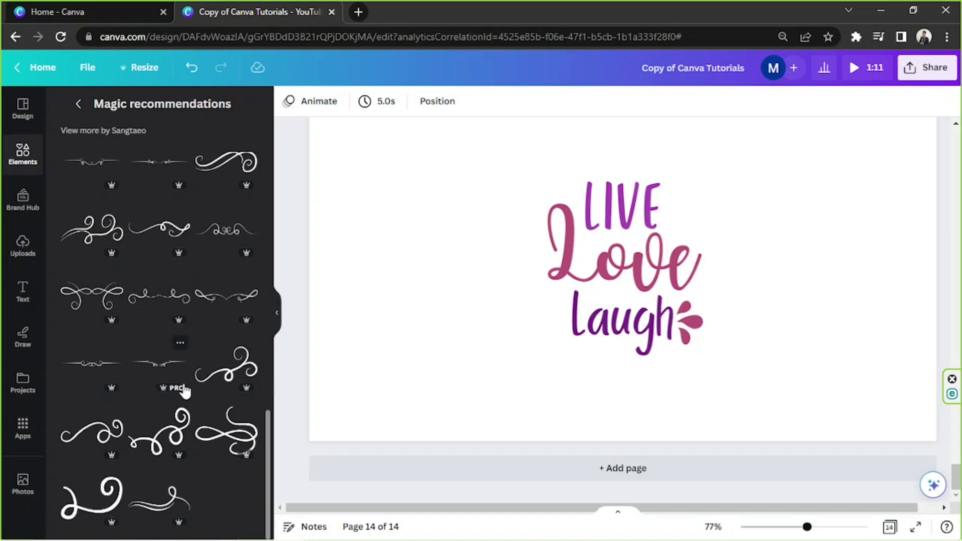
scroll(244, 437, up, 3)
scroll(129, 449, up, 7)
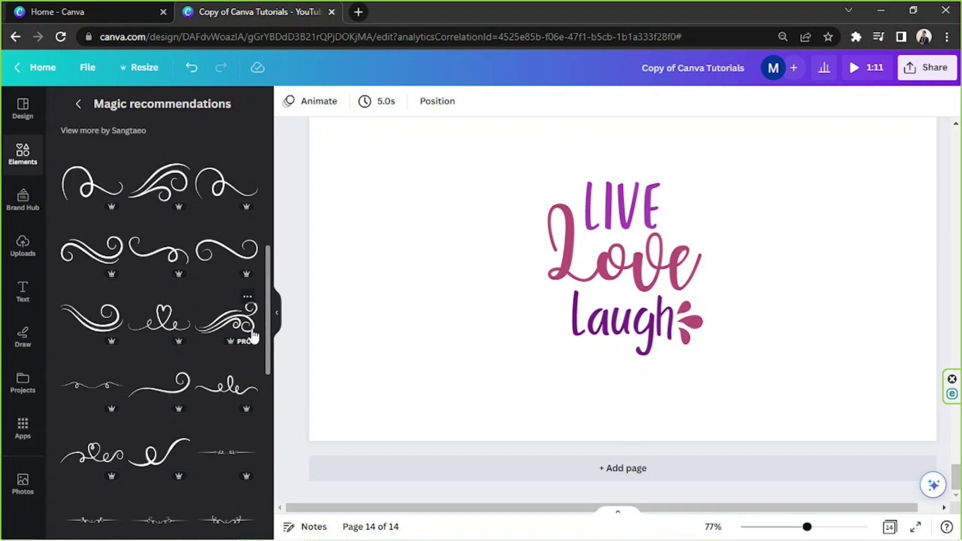
drag(145, 314, 454, 328)
drag(676, 391, 540, 333)
drag(471, 323, 604, 173)
scroll(604, 251, up, 3)
drag(605, 290, 605, 270)
Shrink LIVE to font size 80.1, widen its letter spacing to 316 and place it beside the tall L of Love
click(620, 346)
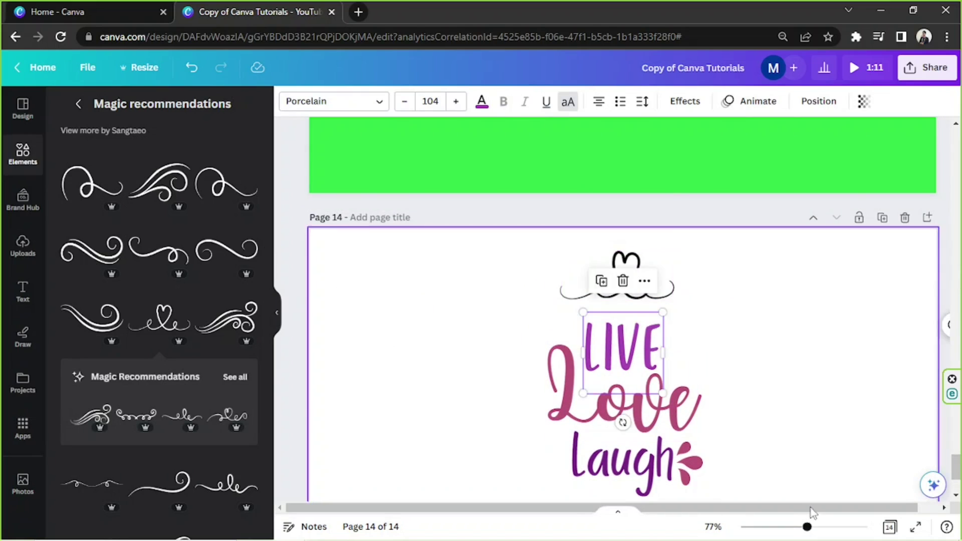
drag(807, 527, 796, 527)
drag(641, 369, 627, 355)
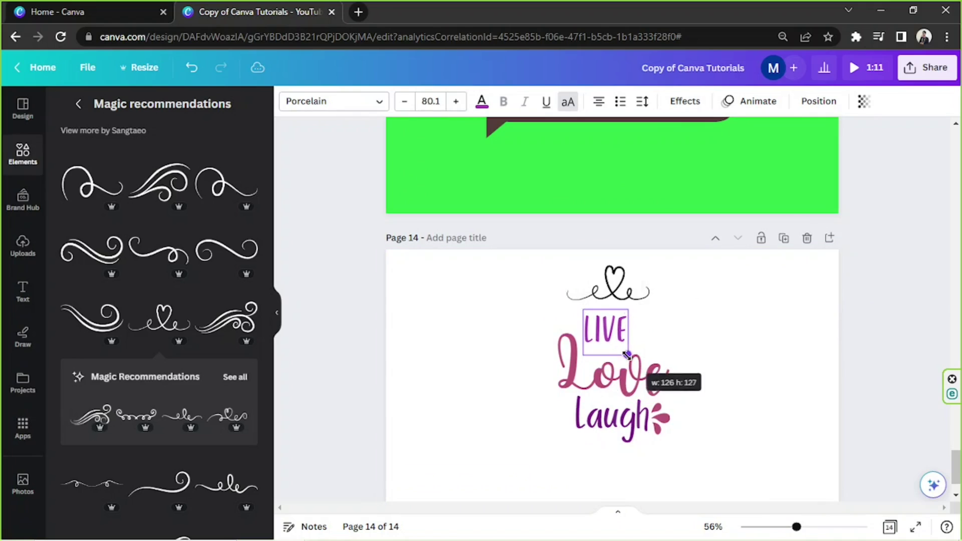
click(641, 101)
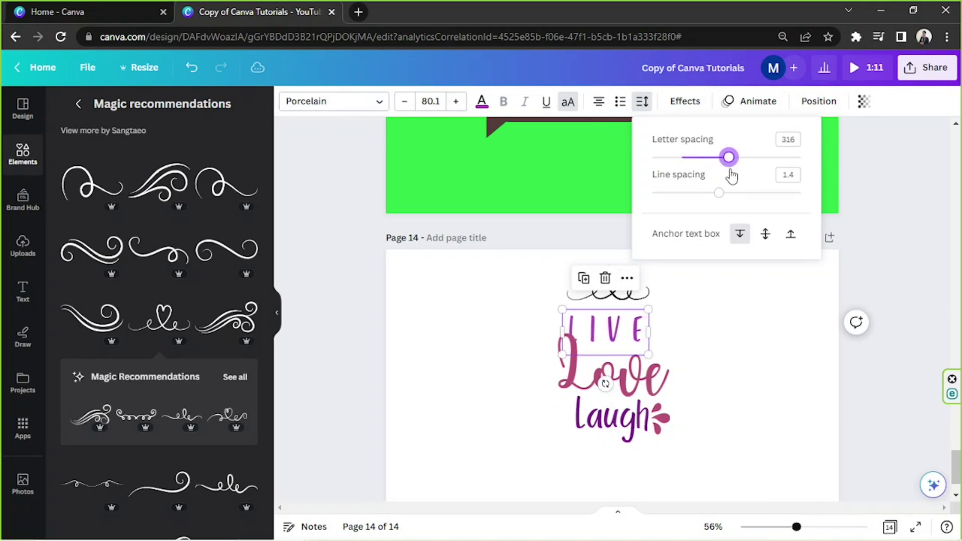
drag(637, 321, 655, 323)
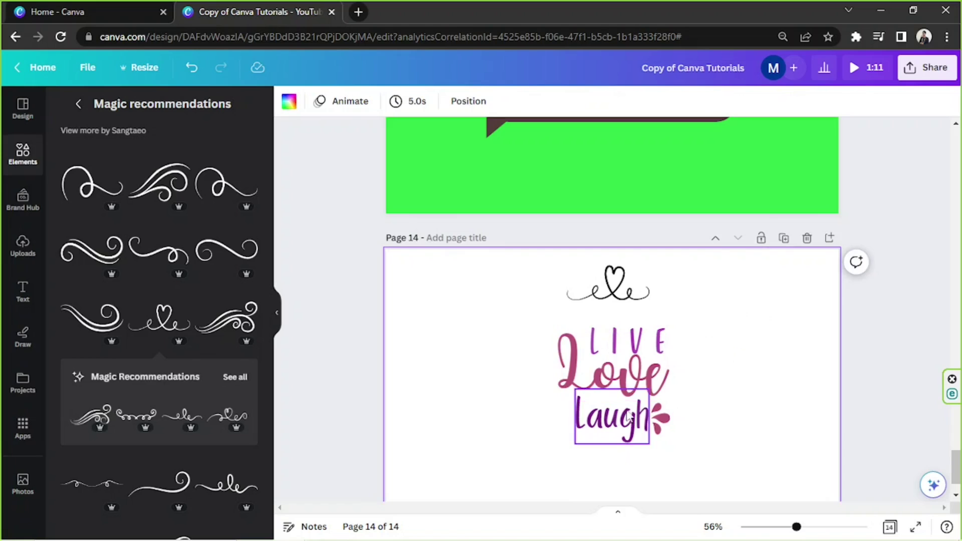
Align Laugh with the start of Love, enlarge it to font size 118 and shift the three-drop graphic after it
drag(615, 413, 599, 413)
drag(633, 445, 648, 455)
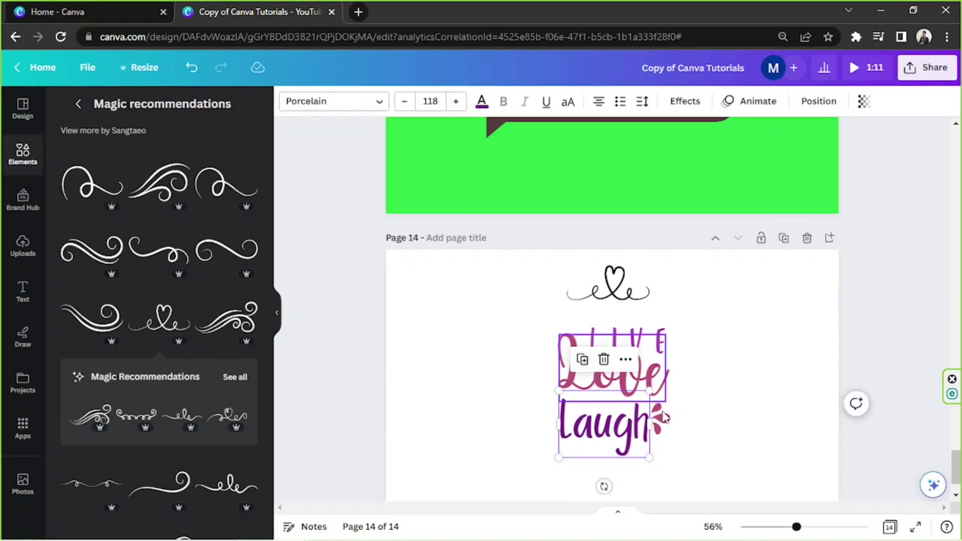
click(661, 419)
drag(671, 406, 676, 404)
Shrink the heart flourish, centre it just above LIVE and recolour it dark pink
drag(625, 286, 632, 312)
drag(654, 290, 623, 350)
click(730, 318)
click(612, 316)
mouse_move(598, 310)
mouse_down()
mouse_move(564, 295)
mouse_move(603, 310)
mouse_up()
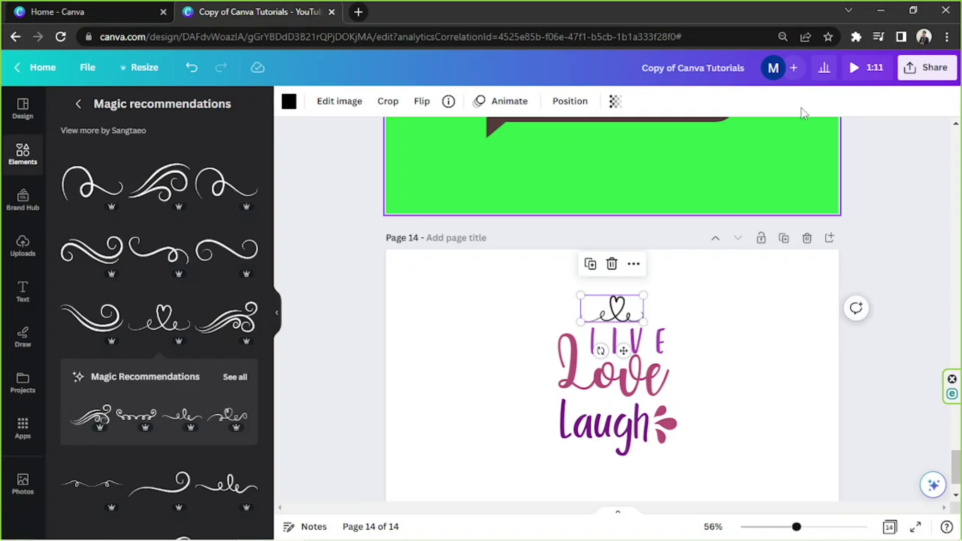
click(289, 101)
click(138, 209)
click(455, 311)
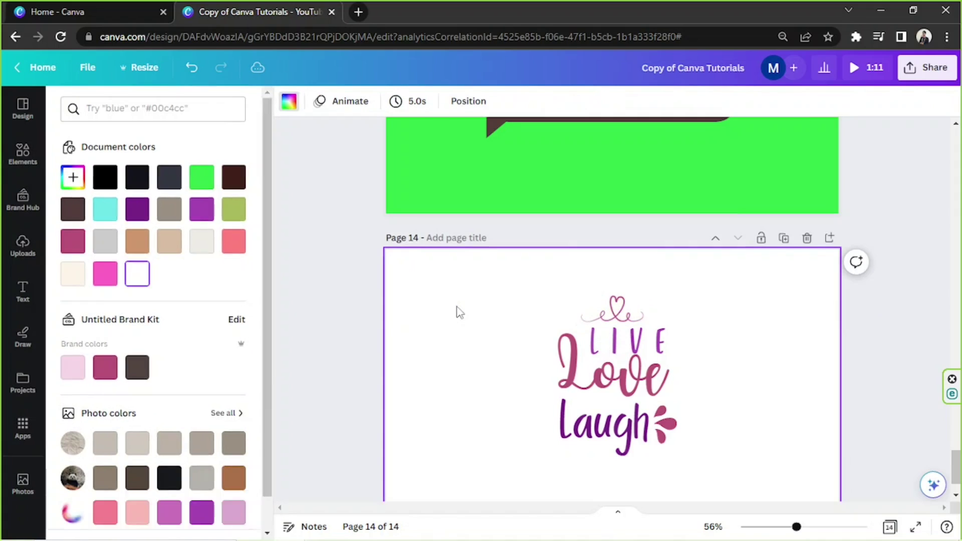
Shrink Laugh to font size 89.8, set its letter spacing to 98 and fit it under Love beside the three-drop graphic
click(299, 299)
scroll(193, 285, down, 5)
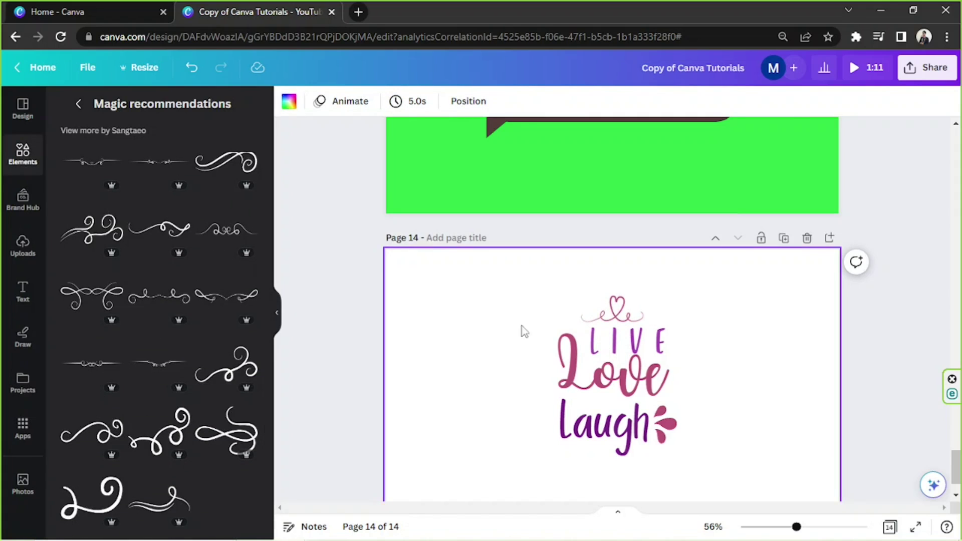
click(609, 423)
drag(649, 455, 628, 441)
click(643, 102)
drag(682, 157, 697, 158)
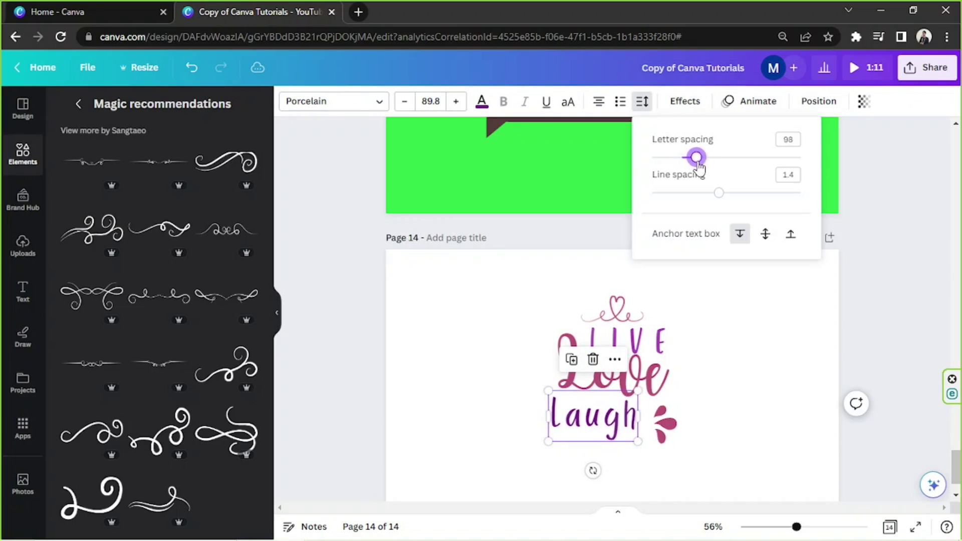
drag(616, 438, 678, 436)
click(747, 339)
click(506, 401)
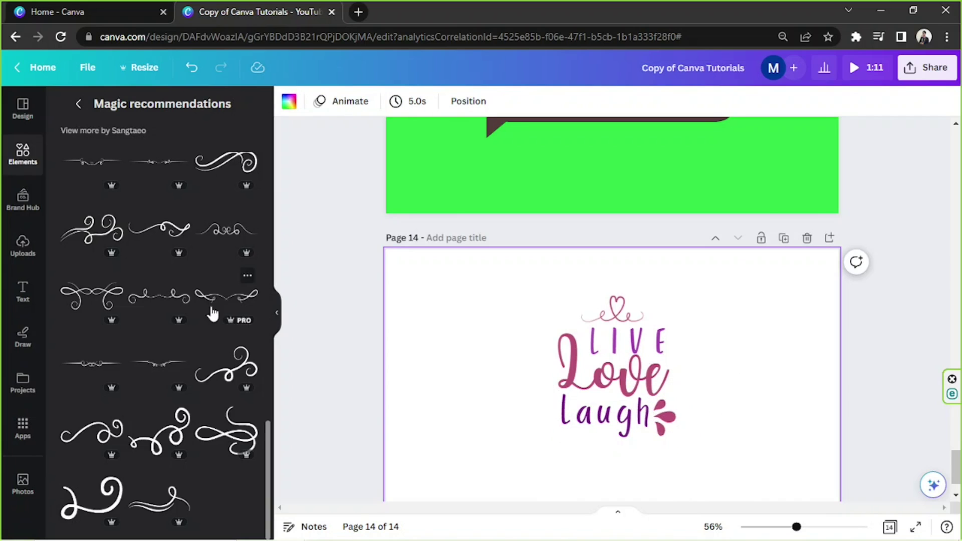
Search the elements for "crown" and add the hand-drawn outline crown in the empty area beside the words
click(79, 104)
click(100, 109)
text(crown)
key(Return)
scroll(191, 281, down, 3)
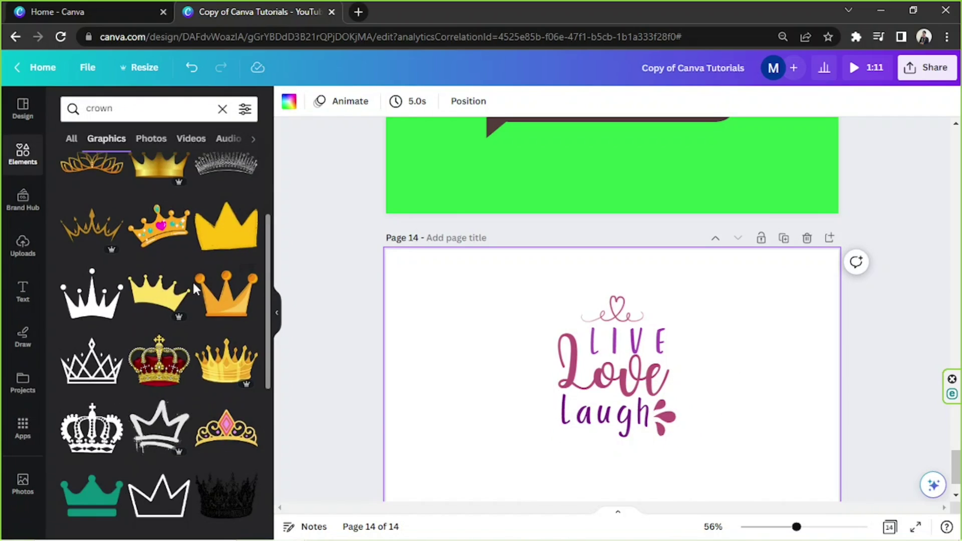
scroll(161, 393, down, 9)
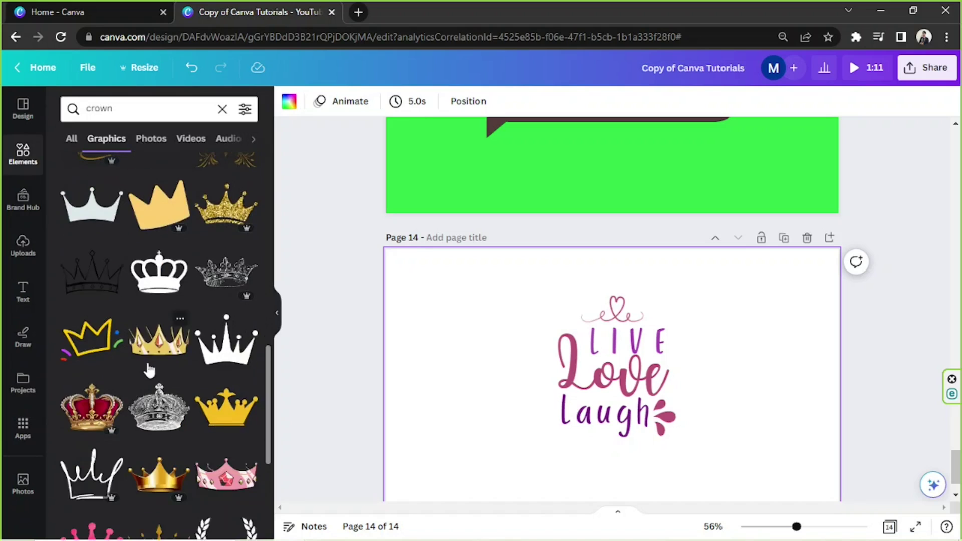
drag(92, 336, 433, 364)
Recolour the crown tan, shrink and tilt it, and set it on top of the L of Love
click(289, 101)
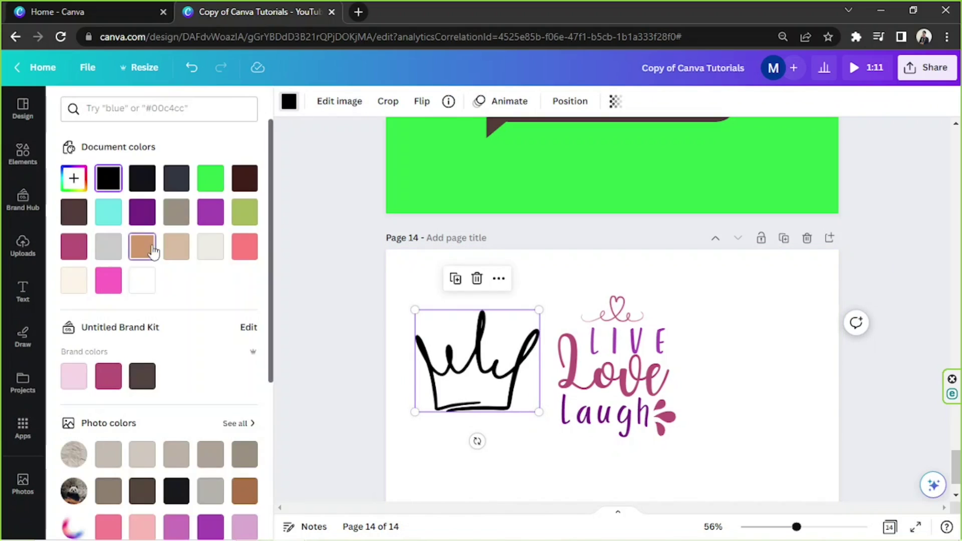
click(152, 248)
drag(539, 412, 554, 314)
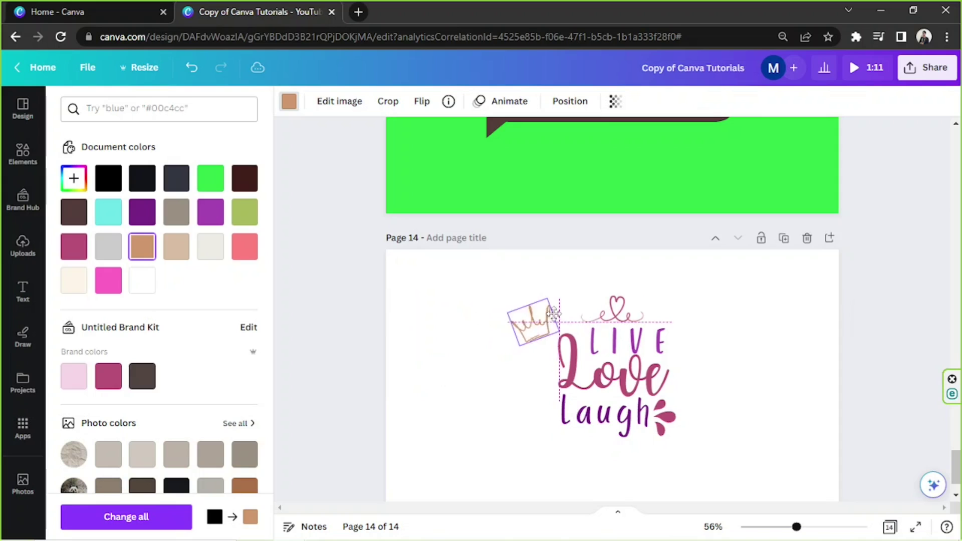
drag(796, 527, 822, 527)
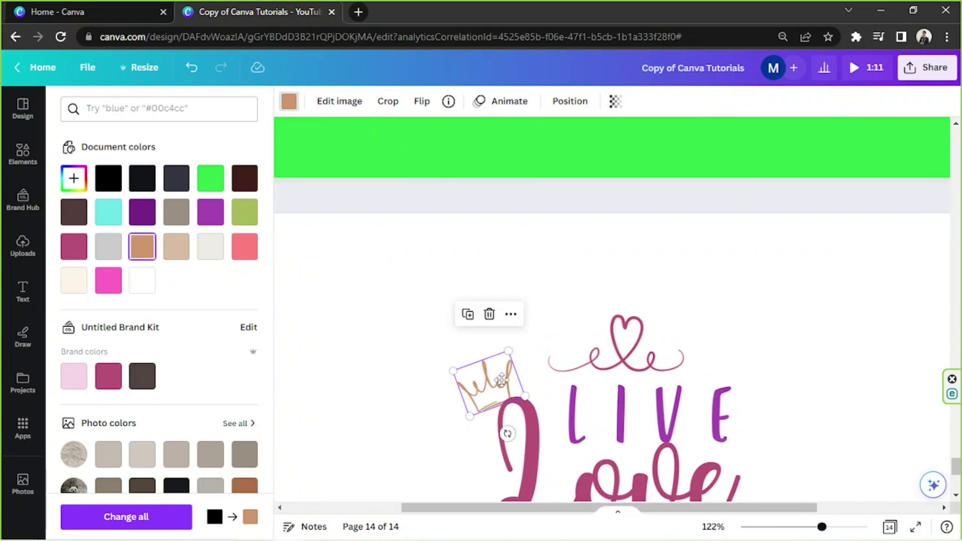
drag(510, 371, 503, 371)
drag(821, 527, 809, 525)
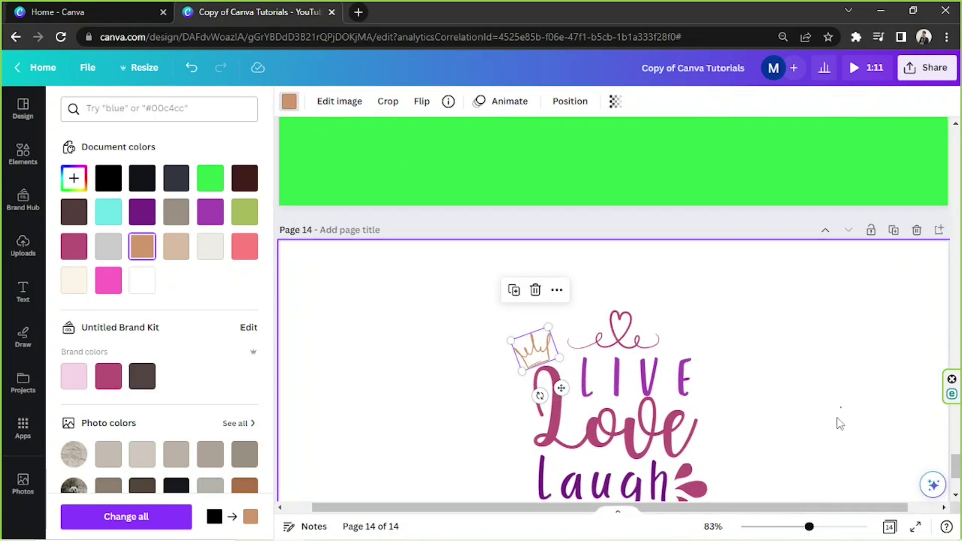
click(840, 423)
scroll(839, 423, down, 2)
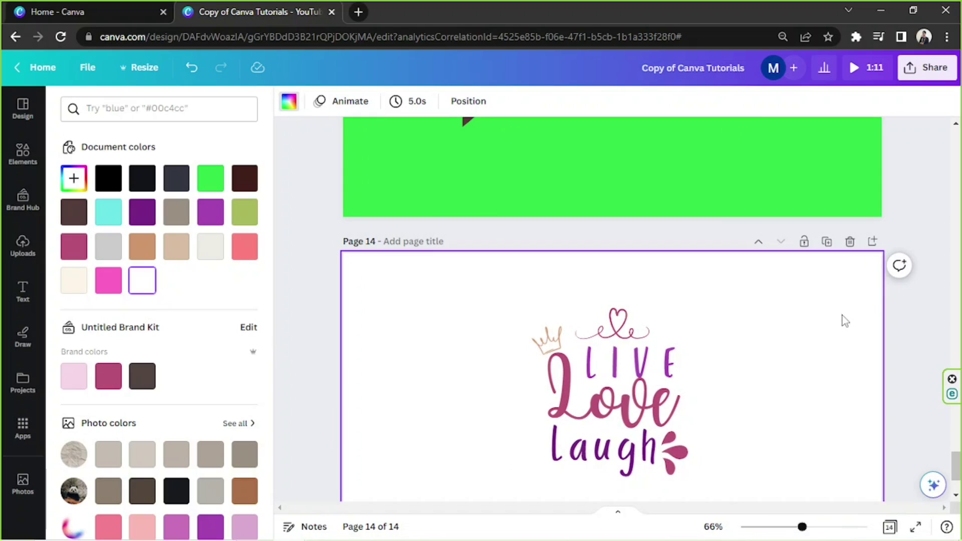
Search the elements for "calligraphy" and show only the graphics
click(23, 152)
click(134, 107)
text(calligraphy)
key(Return)
click(103, 139)
scroll(141, 355, down, 1)
Add the thin heart-line flourish under Laugh, crop its starting end and try rotating it inside the crop frame
drag(141, 355, 564, 401)
drag(459, 412, 537, 380)
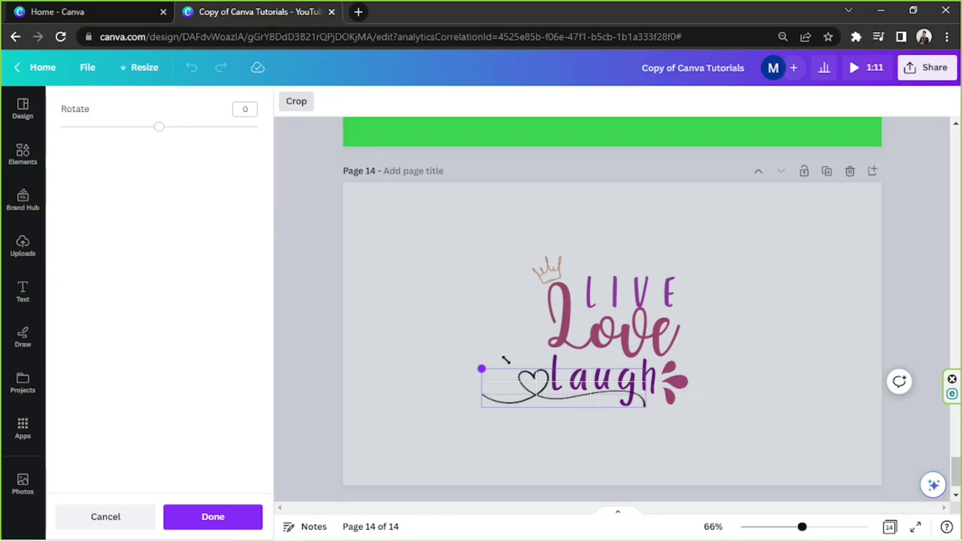
click(189, 521)
click(387, 100)
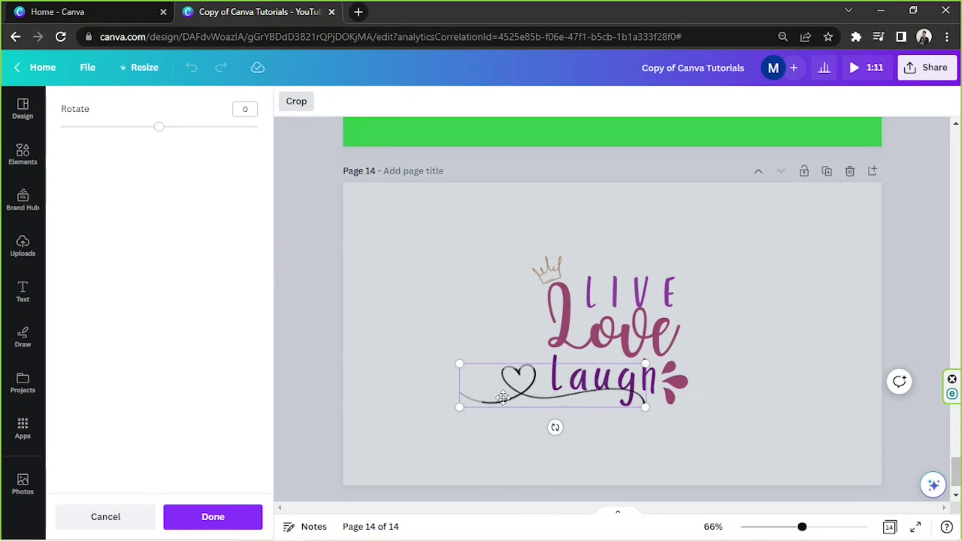
drag(202, 132, 173, 128)
click(100, 516)
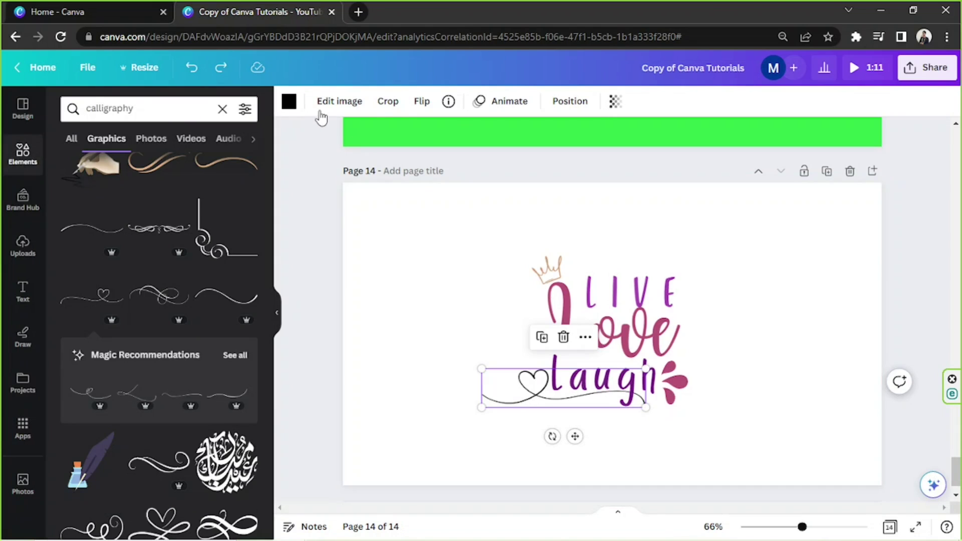
Enlarge the heart-line flourish inside its crop frame so the heart sits farther from the start of Laugh
click(387, 101)
click(459, 305)
click(480, 377)
click(487, 391)
click(388, 102)
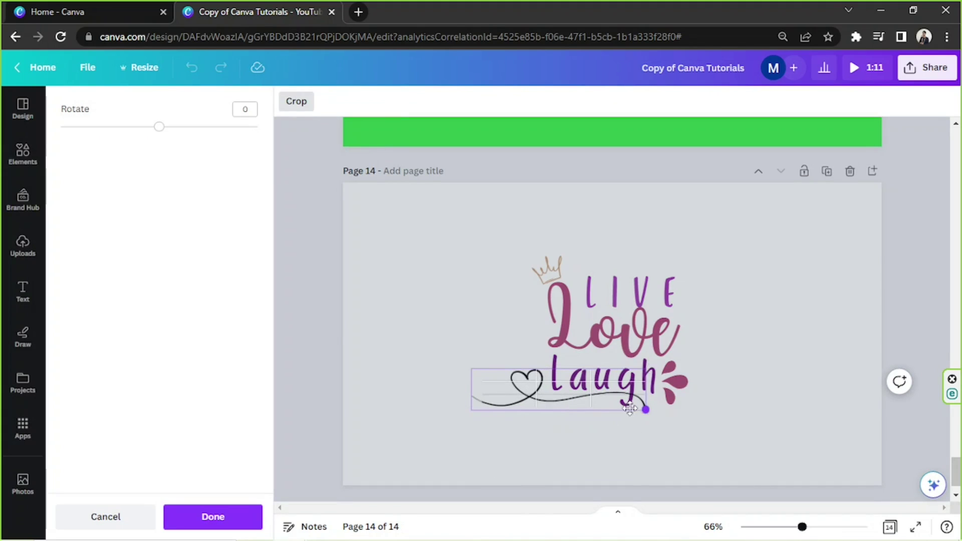
click(532, 395)
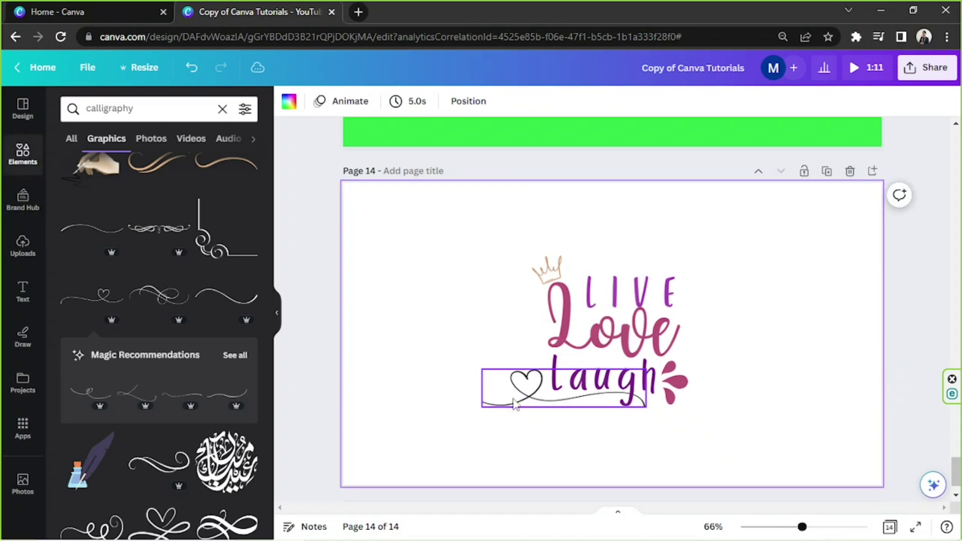
Try a different angle and position for the heart-line flourish around Laugh, and undo these changes
drag(557, 434, 632, 417)
drag(570, 401, 480, 394)
key(ctrl+z)
key(ctrl+z)
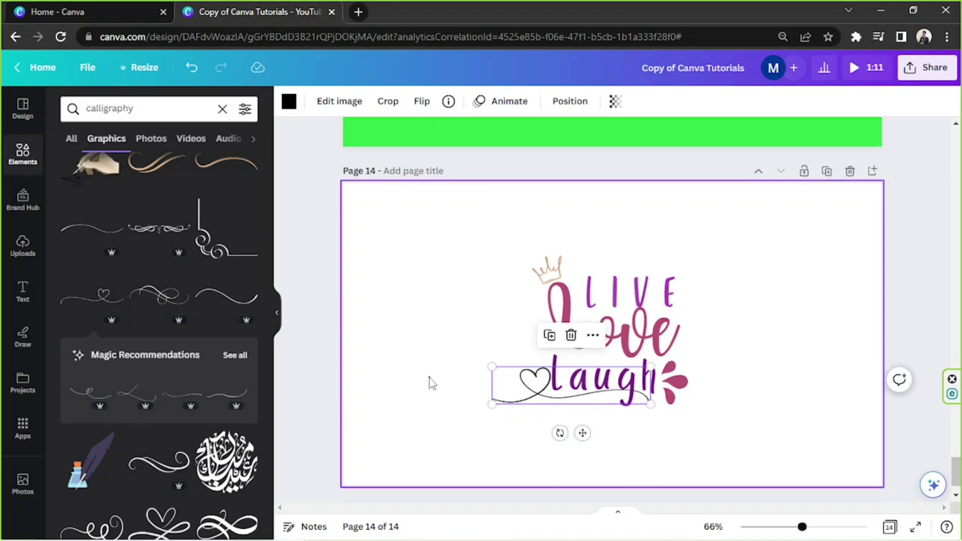
Try re-cropping the heart-line flourish under Laugh, including a 17.6 rotation inside the crop, and delete the flourish
click(388, 100)
drag(802, 527, 819, 528)
scroll(751, 381, down, 4)
drag(681, 236, 721, 211)
drag(597, 283, 570, 294)
drag(699, 315, 678, 305)
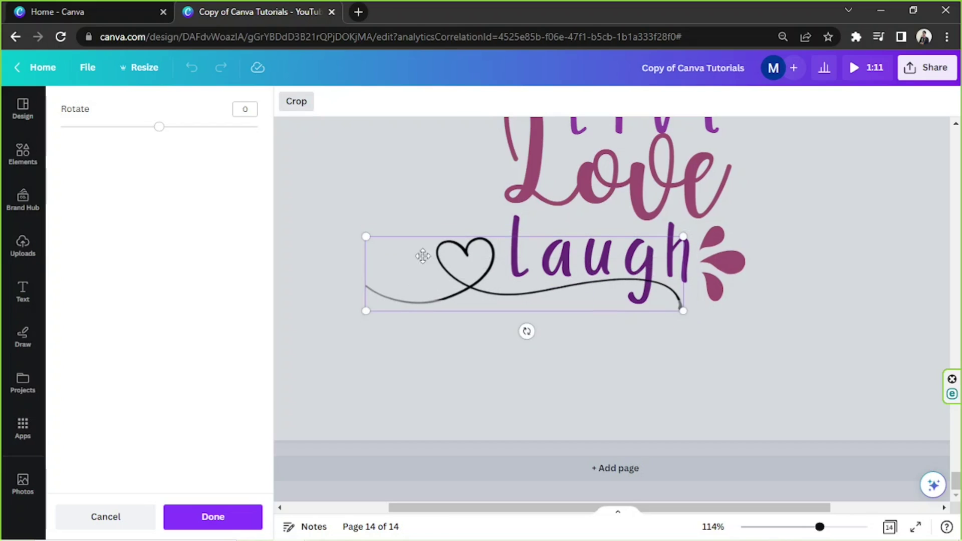
drag(159, 127, 169, 127)
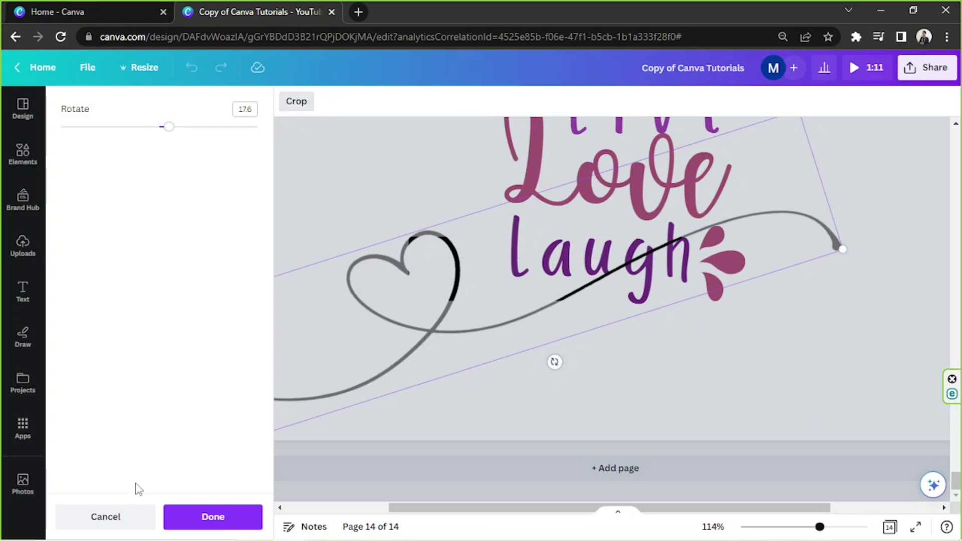
click(213, 516)
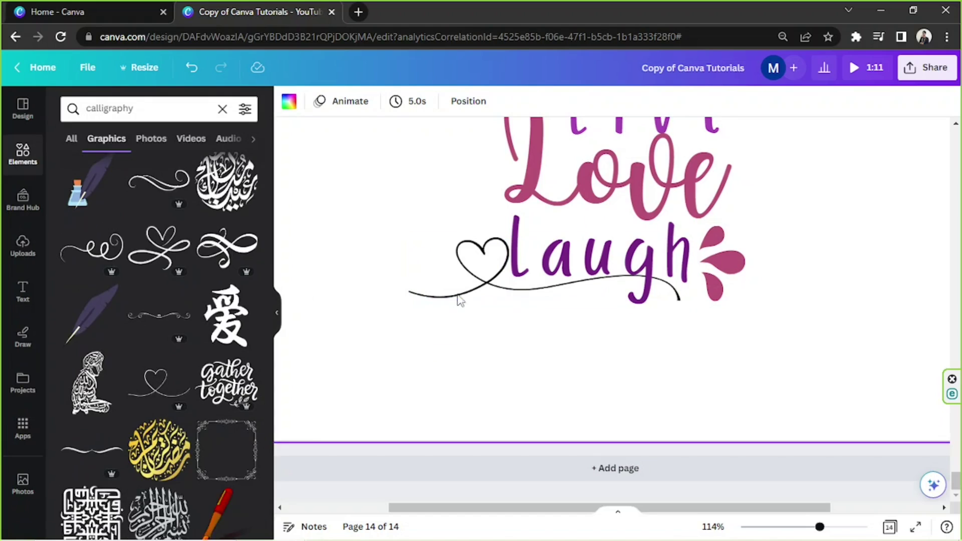
key(Delete)
Try the looped heart flourish beside the words, shrunk to about 150 by 106, and delete it
drag(288, 280, 441, 308)
drag(610, 421, 425, 290)
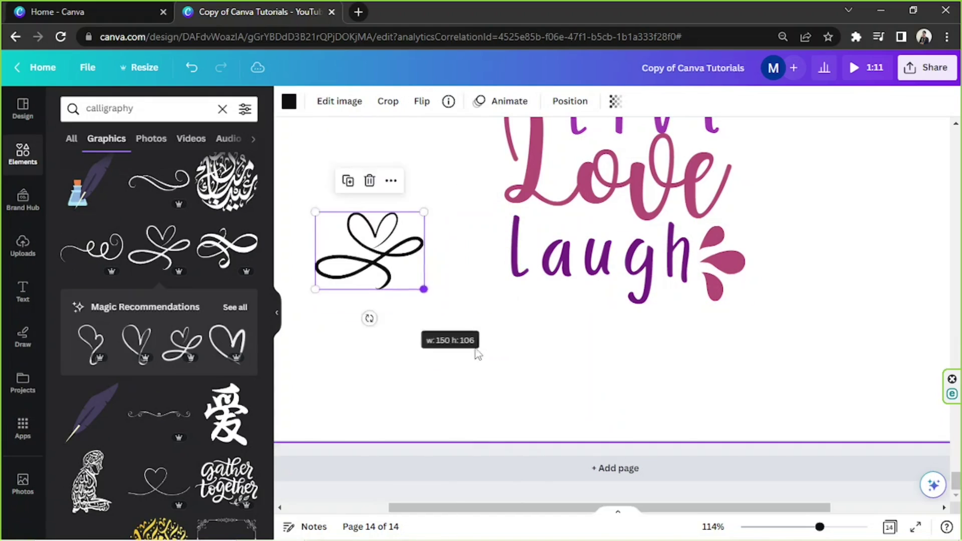
scroll(474, 353, up, 3)
drag(352, 400, 386, 387)
key(Delete)
Try the large-heart line flourish beside Love, shrunk and rotated nearly upright, and delete it
scroll(176, 386, down, 3)
drag(165, 350, 294, 333)
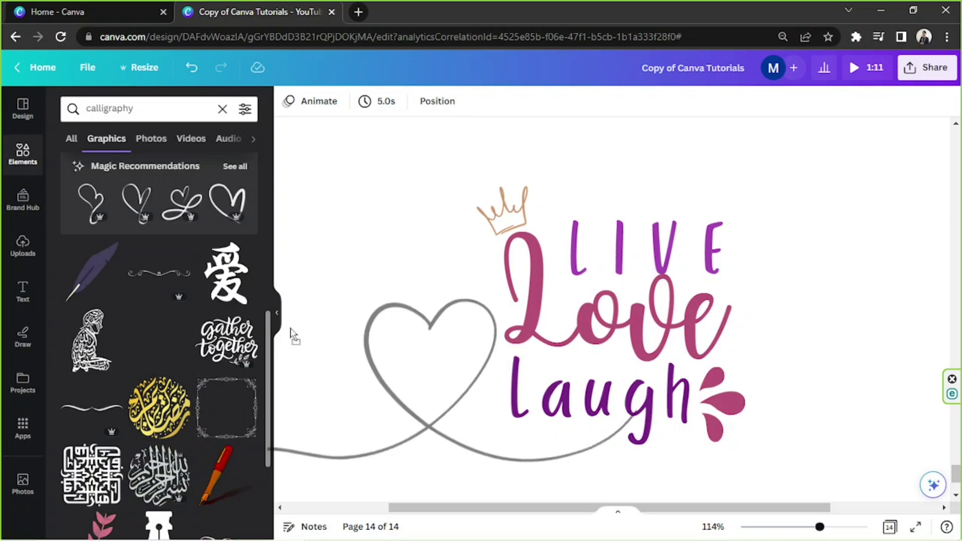
drag(633, 455, 404, 355)
drag(352, 341, 403, 330)
drag(387, 362, 492, 305)
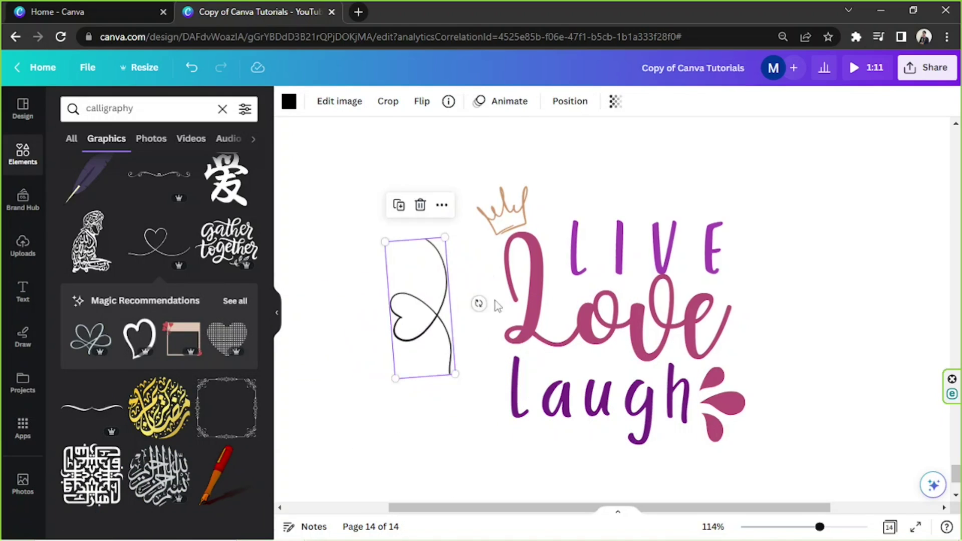
key(Delete)
Try the double-heart flourish from the calligraphy graphics above the words, shrink and reposition it, and delete it
scroll(165, 316, down, 5)
scroll(208, 299, down, 15)
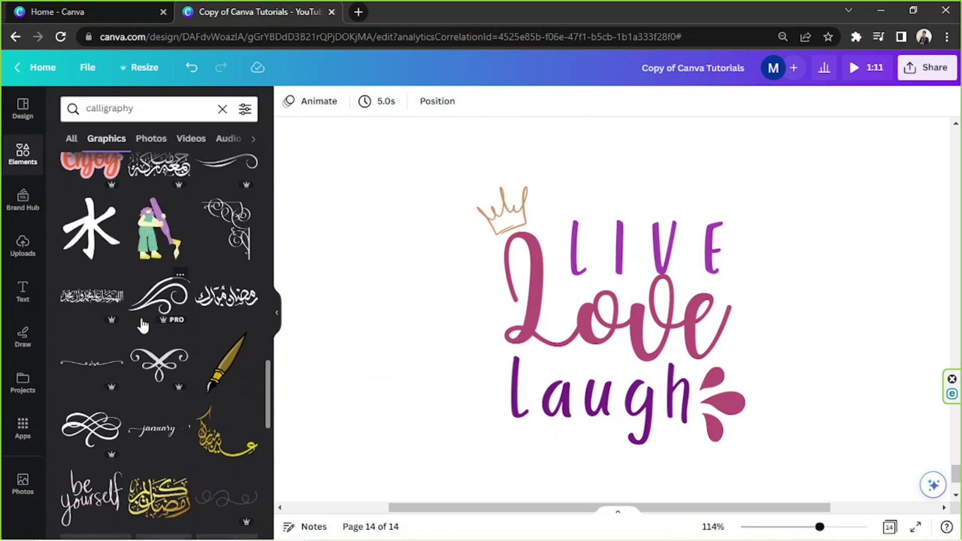
scroll(145, 290, down, 10)
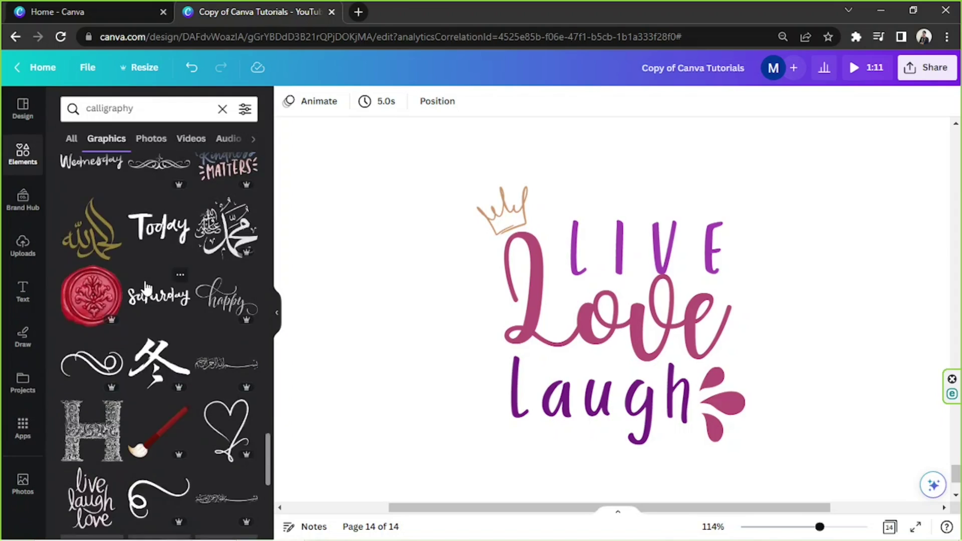
scroll(152, 286, down, 15)
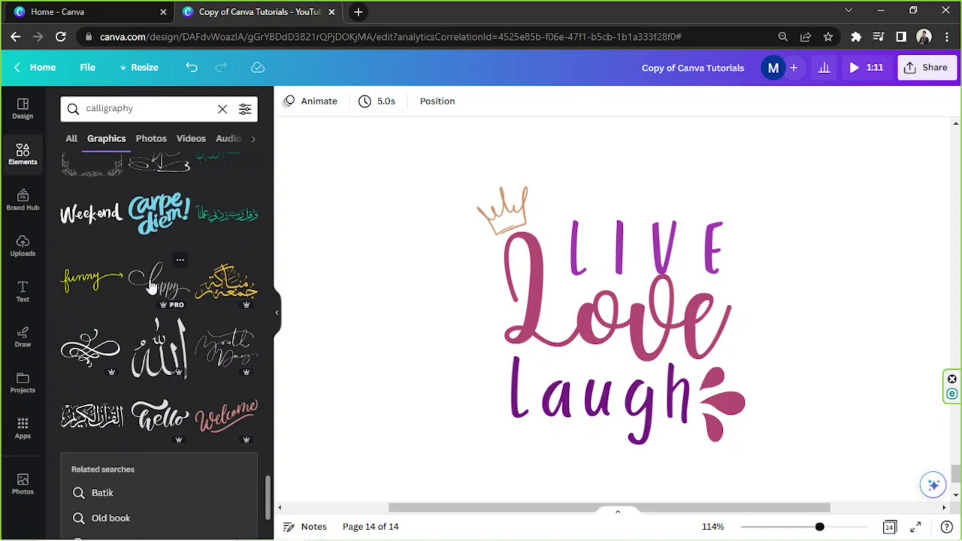
scroll(152, 287, down, 15)
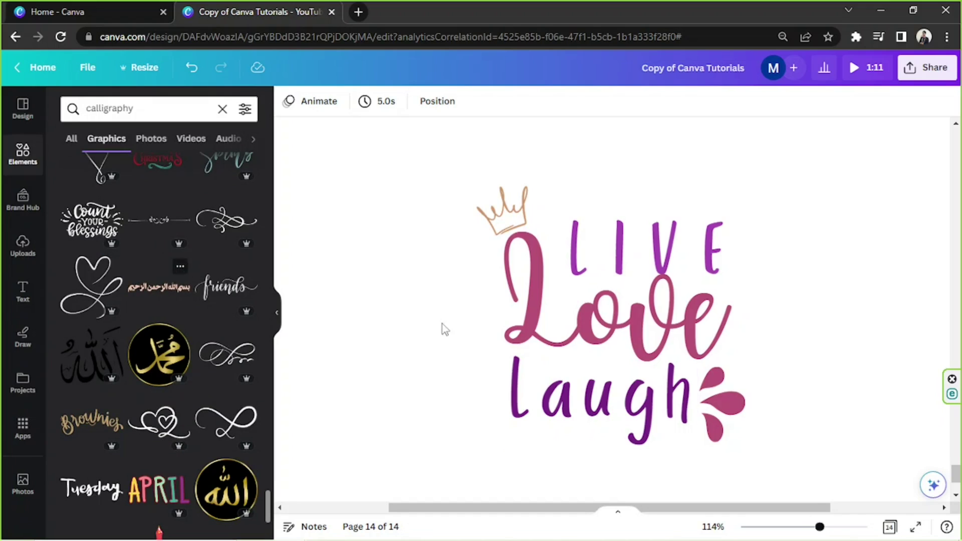
drag(820, 526, 809, 527)
drag(142, 418, 520, 157)
scroll(742, 310, up, 1)
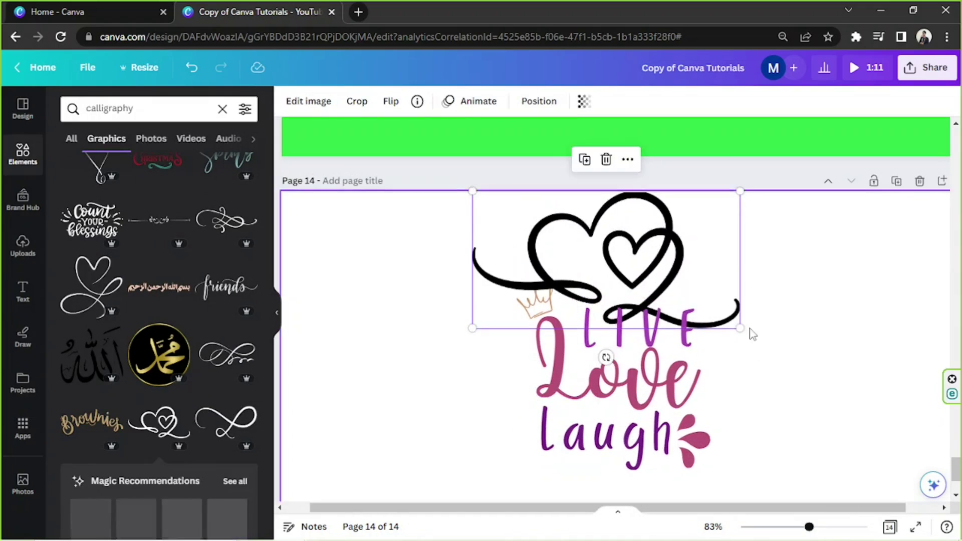
drag(740, 328, 629, 270)
drag(567, 237, 633, 267)
mouse_move(808, 527)
mouse_down()
mouse_move(800, 527)
mouse_move(818, 527)
mouse_up()
key(Delete)
Try a duplicate of the petal graphic beside the L of Love, and delete the copy
click(673, 404)
key(ctrl+d)
scroll(633, 377, down, 1)
drag(727, 441, 532, 357)
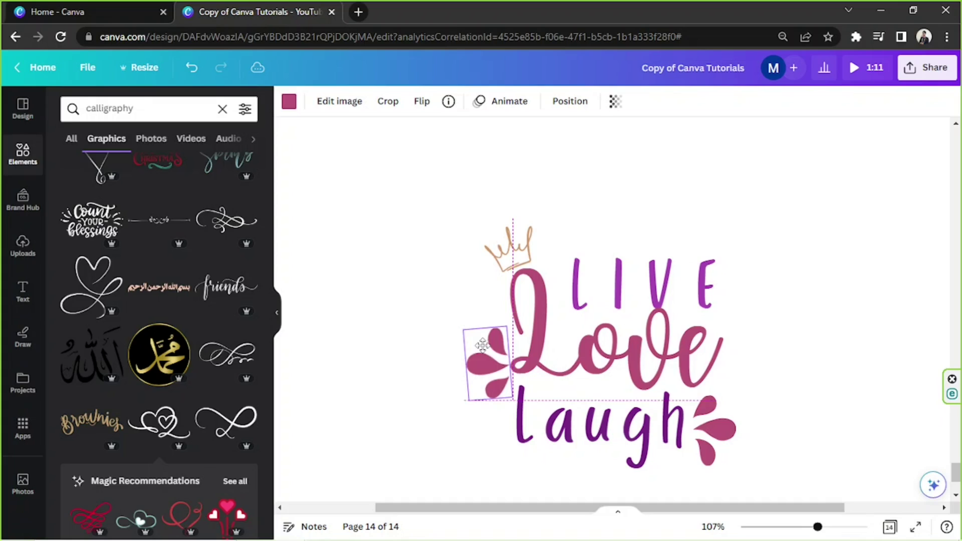
click(721, 419)
click(487, 364)
key(Delete)
drag(817, 527, 804, 527)
drag(464, 238, 737, 390)
click(737, 390)
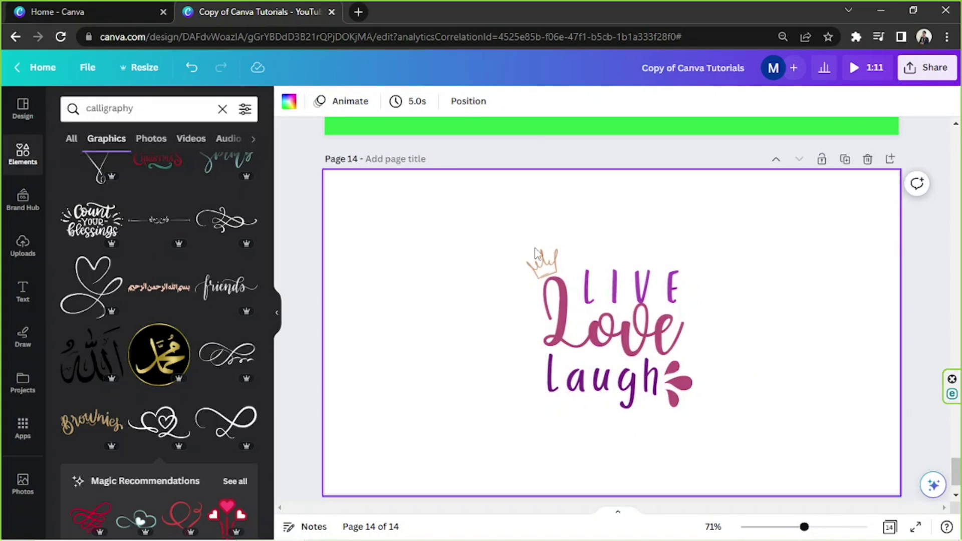
Search the graphics for flowers and look through the designs
drag(146, 109, 55, 102)
text(flowers)
key(Return)
scroll(190, 230, down, 6)
scroll(193, 247, down, 10)
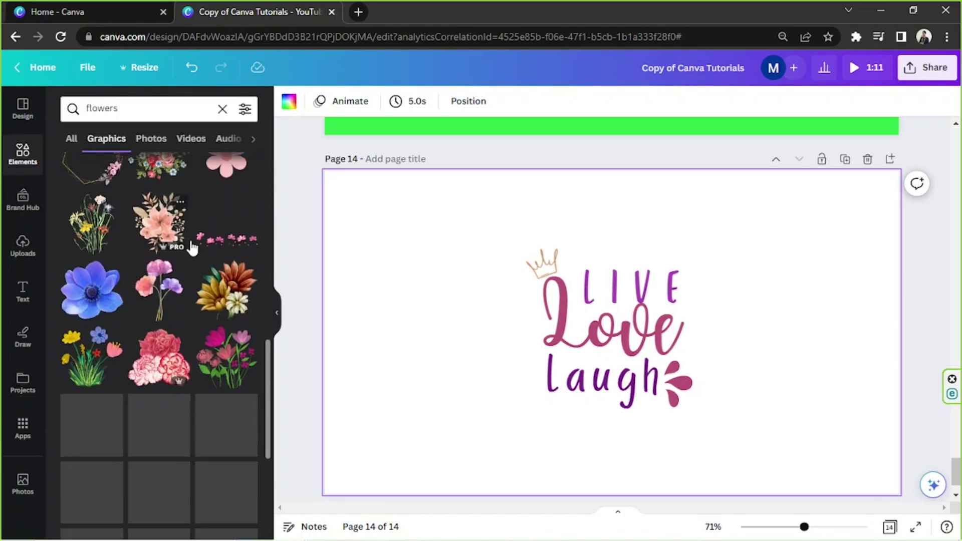
Search the graphics for splash and place the round pink-and-purple watercolour splash behind the words as a backdrop
triple_click(160, 100)
text(splash)
key(Return)
scroll(135, 258, down, 2)
scroll(135, 350, down, 7)
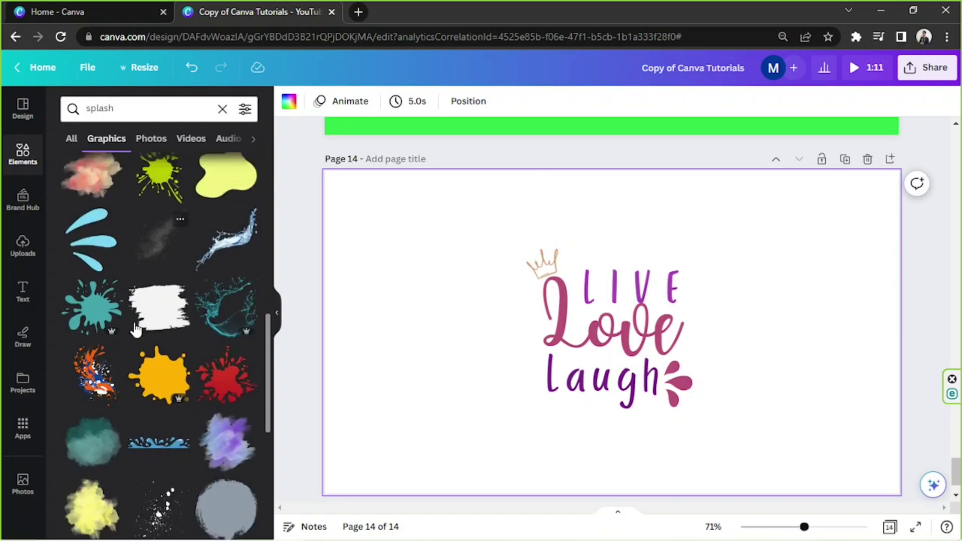
scroll(139, 345, down, 12)
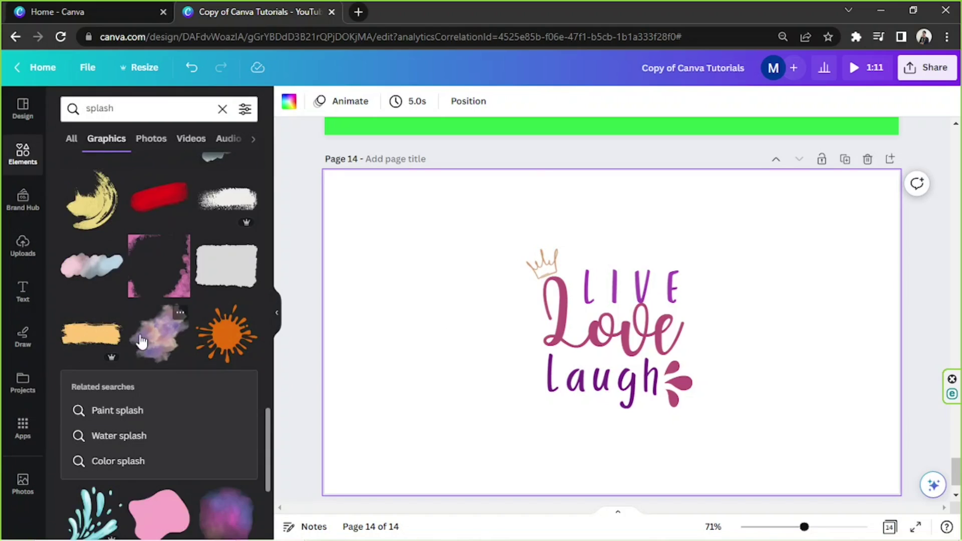
click(225, 313)
mouse_move(672, 230)
mouse_down()
mouse_move(649, 233)
mouse_move(660, 233)
mouse_up()
Set the watercolour splash's transparency to 50 and shrink it slightly around the words
click(583, 101)
drag(579, 148, 521, 150)
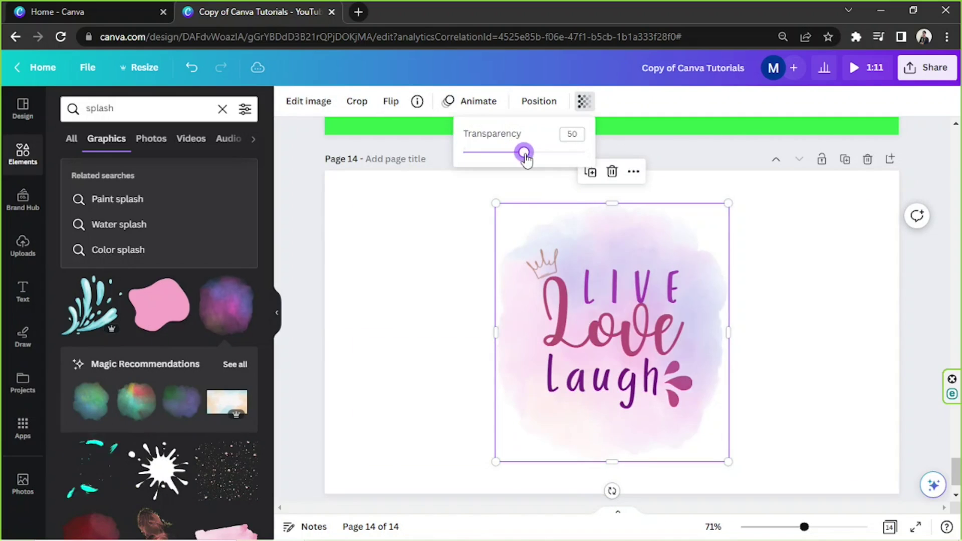
drag(726, 203, 703, 227)
scroll(192, 319, down, 5)
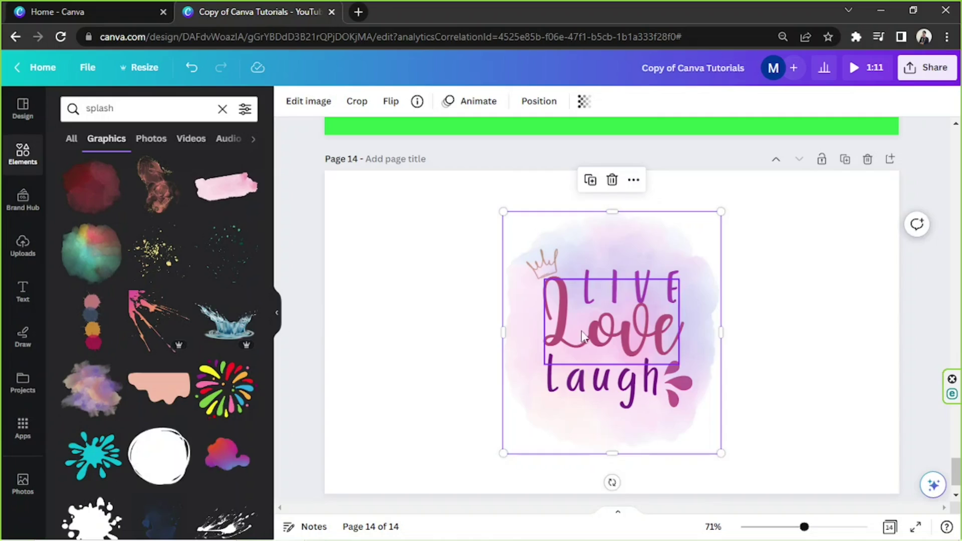
Nudge the word Love slightly down between Live and Laugh
drag(583, 330, 583, 335)
click(776, 341)
click(626, 336)
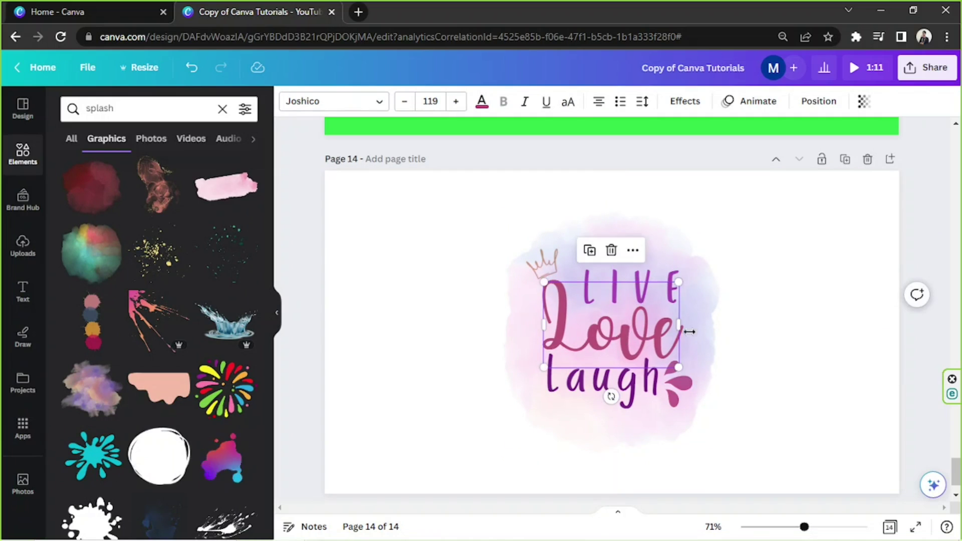
Add the fine speckled splatter graphic from the splash results and tilt it across the words from crown to petals
scroll(166, 323, down, 3)
key(Escape)
scroll(165, 323, down, 5)
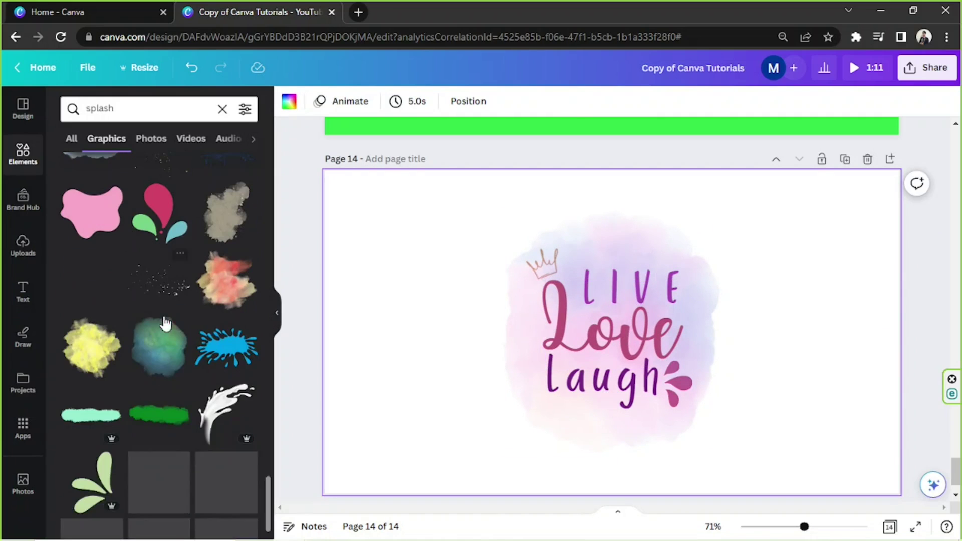
click(176, 292)
drag(616, 414, 581, 424)
click(581, 423)
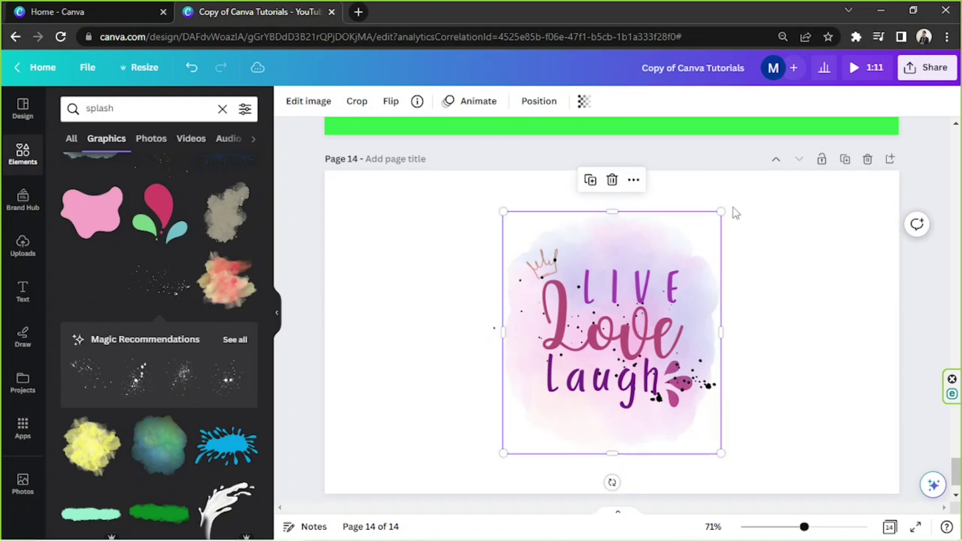
click(544, 108)
click(476, 291)
mouse_move(501, 323)
mouse_down()
mouse_move(491, 329)
mouse_move(499, 319)
mouse_up()
Recolour the speckled splatter dark purple like Laugh and make it partly transparent
click(289, 101)
click(75, 246)
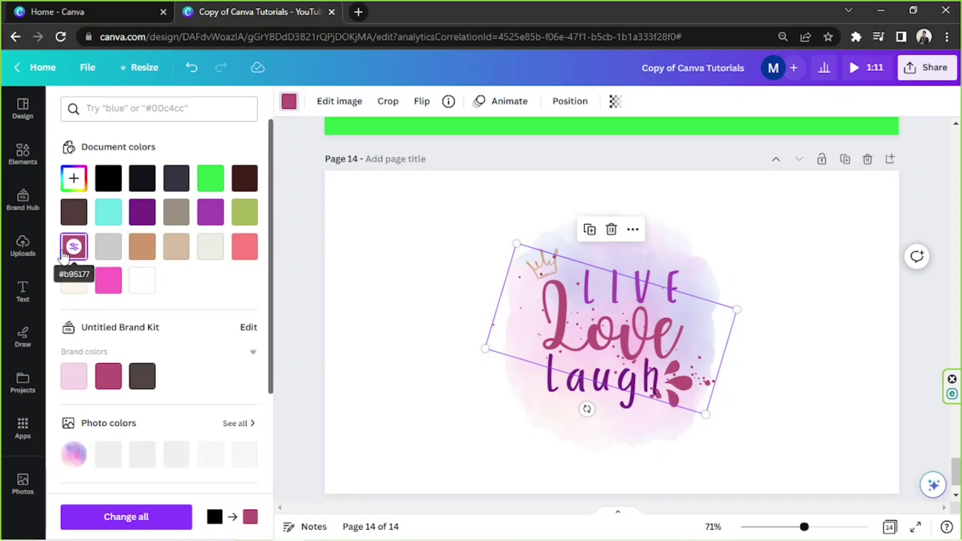
click(141, 211)
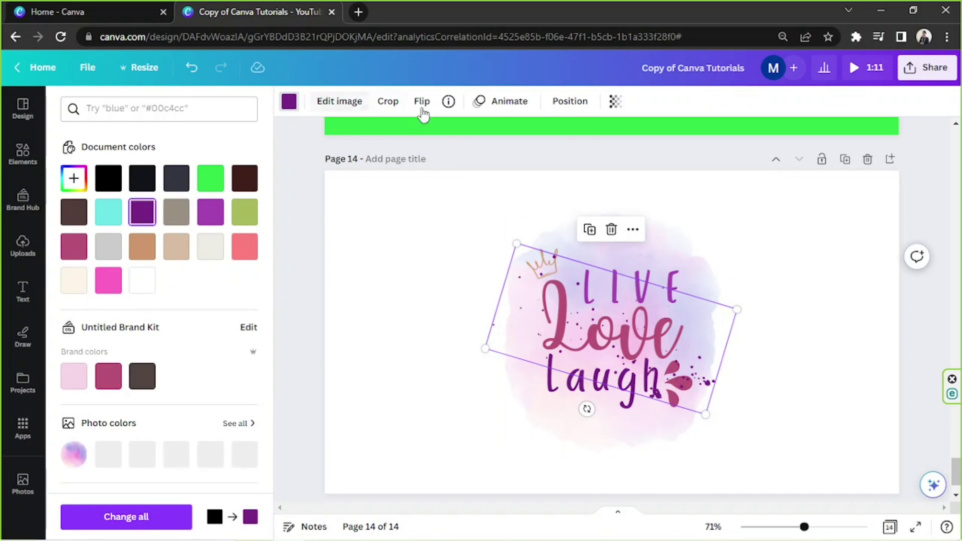
click(570, 101)
click(615, 101)
drag(613, 153, 549, 152)
Enlarge the speckled splatter, rotate it more steeply, and shift it so the specks surround the words
drag(737, 309, 773, 304)
drag(732, 331, 713, 335)
mouse_move(585, 420)
mouse_down()
mouse_move(510, 394)
mouse_move(568, 413)
mouse_up()
drag(698, 448, 687, 434)
drag(714, 395, 712, 391)
click(799, 292)
Set the text colour of Love to the custom magenta #BB509D
click(611, 325)
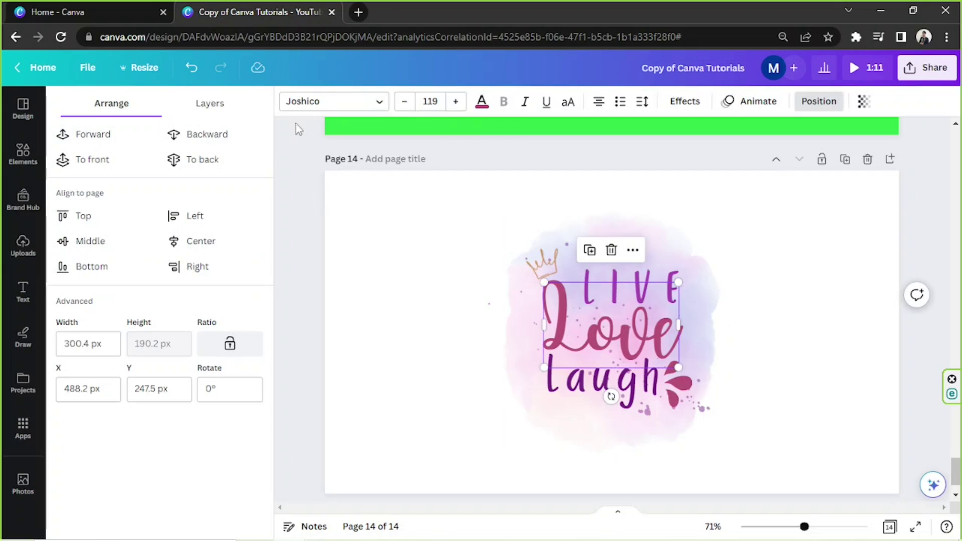
click(482, 101)
click(109, 280)
click(244, 246)
click(244, 248)
drag(133, 230, 172, 226)
click(184, 220)
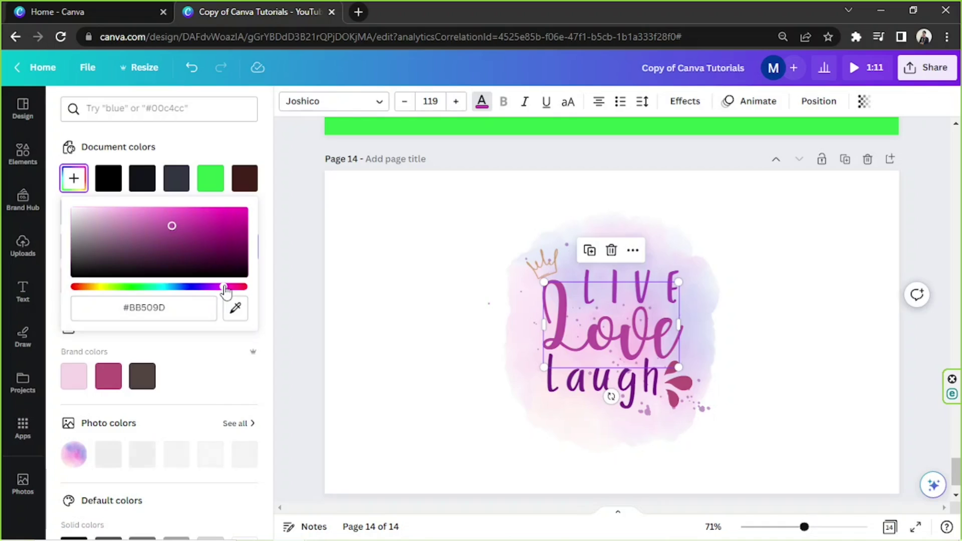
click(773, 367)
Recolour the word Live in the dark purple of Laugh and shrink it to font size 73.8
click(674, 281)
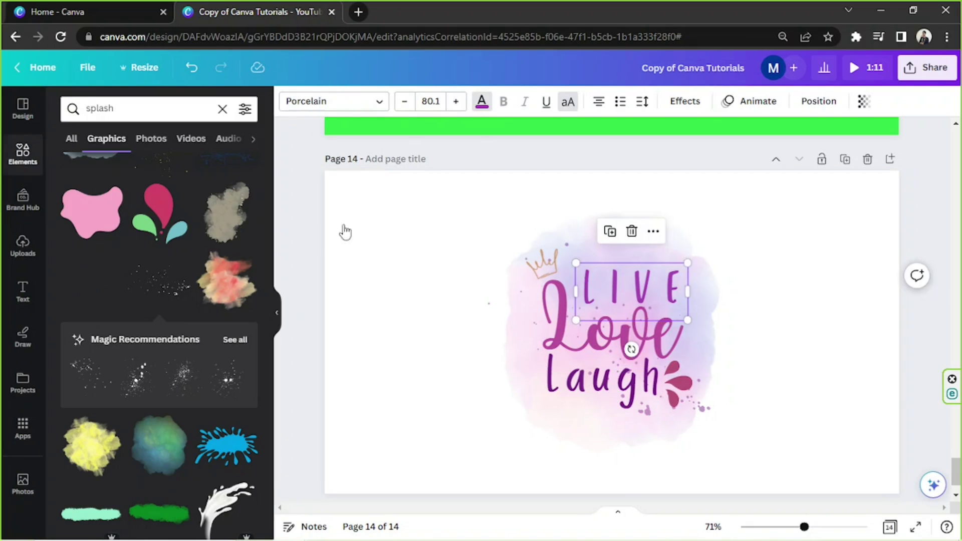
click(142, 212)
drag(688, 263, 679, 267)
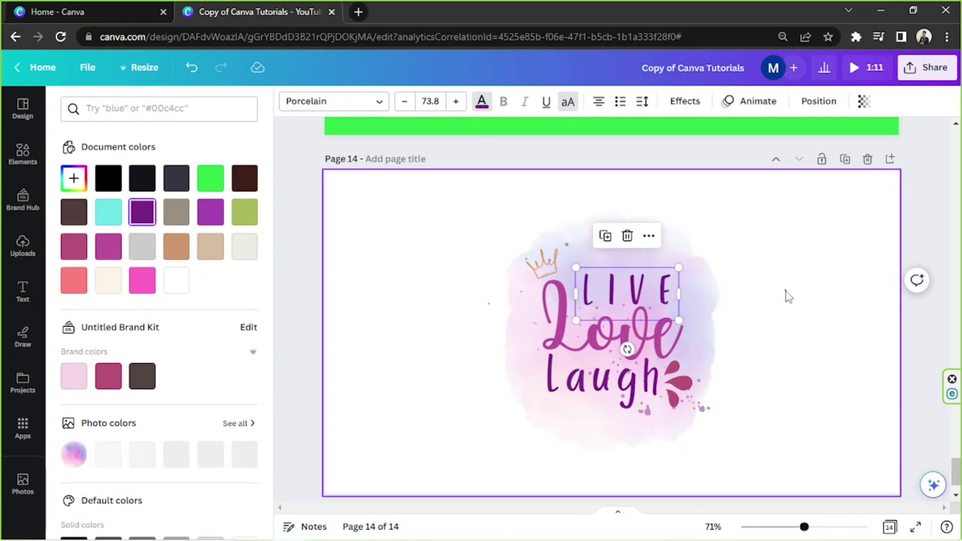
click(788, 296)
Recolour the petal graphic beside Laugh in the same magenta as Love
click(695, 406)
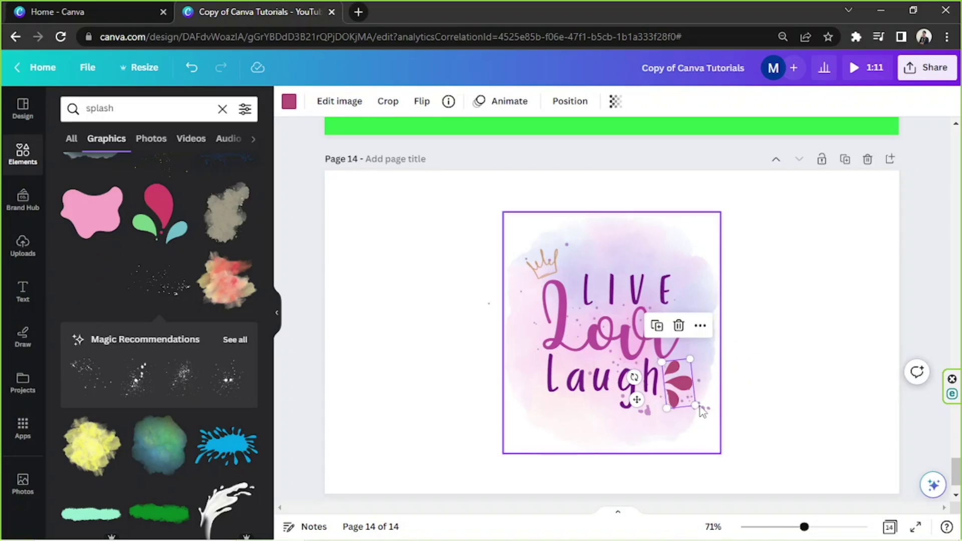
click(289, 101)
click(74, 246)
Recolour the crown graphic with a custom golden brown
click(543, 262)
click(176, 212)
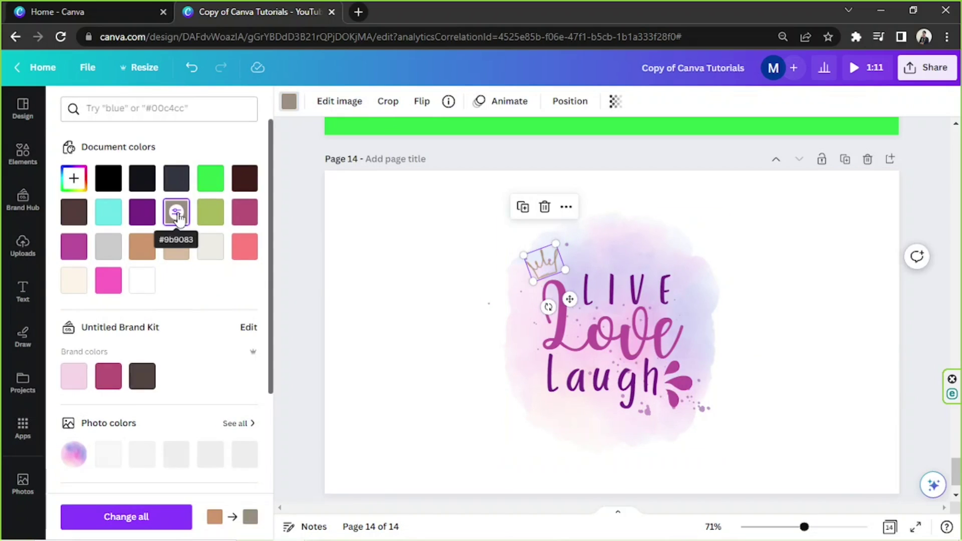
click(74, 179)
drag(89, 287, 92, 286)
click(431, 275)
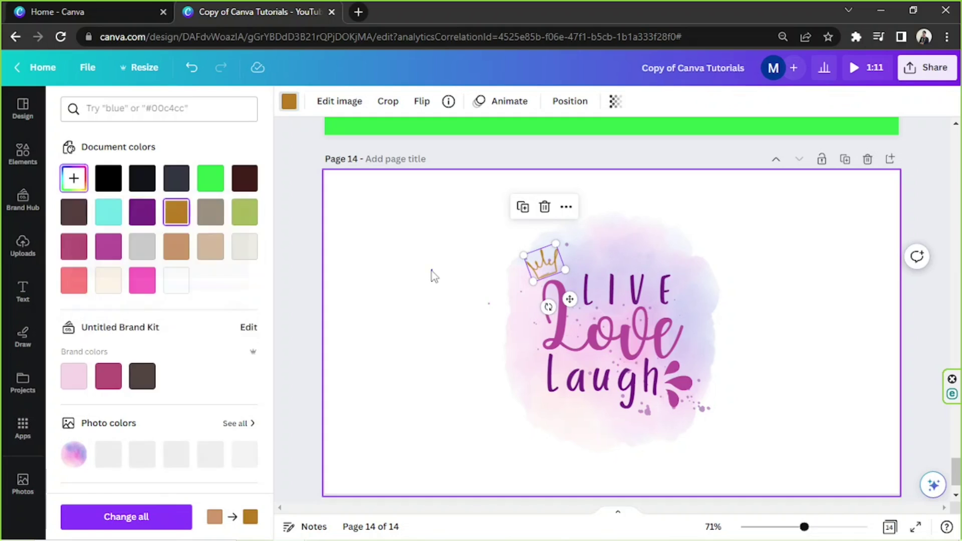
Scale the whole design down slightly, re-centre it on the page, and collapse the graphics panel to view the result
drag(429, 267, 718, 427)
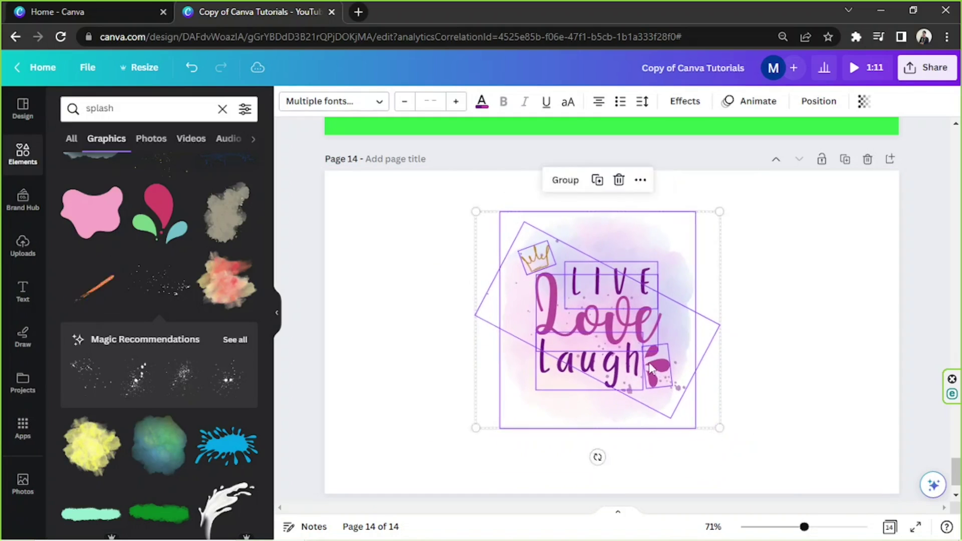
drag(626, 330, 640, 343)
click(415, 305)
click(276, 312)
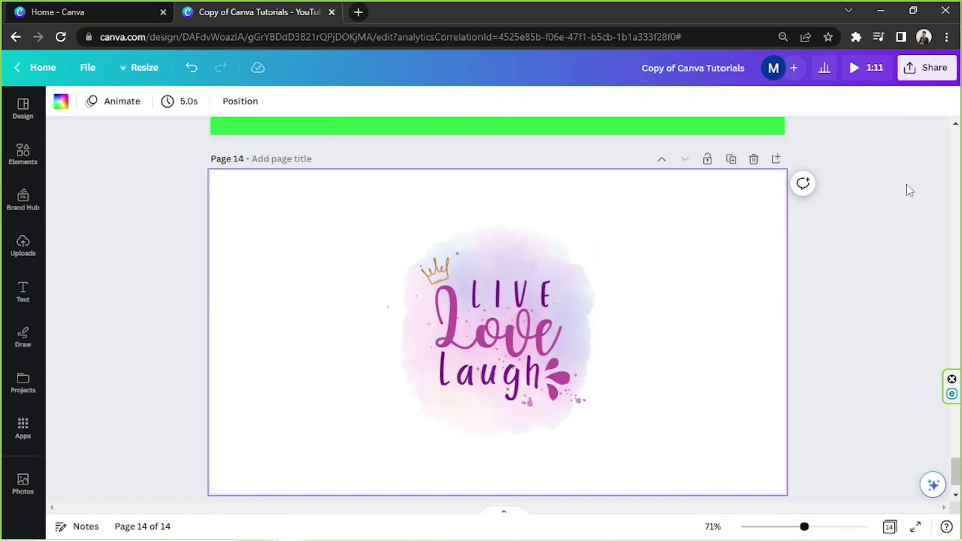
scroll(776, 422, up, 3)
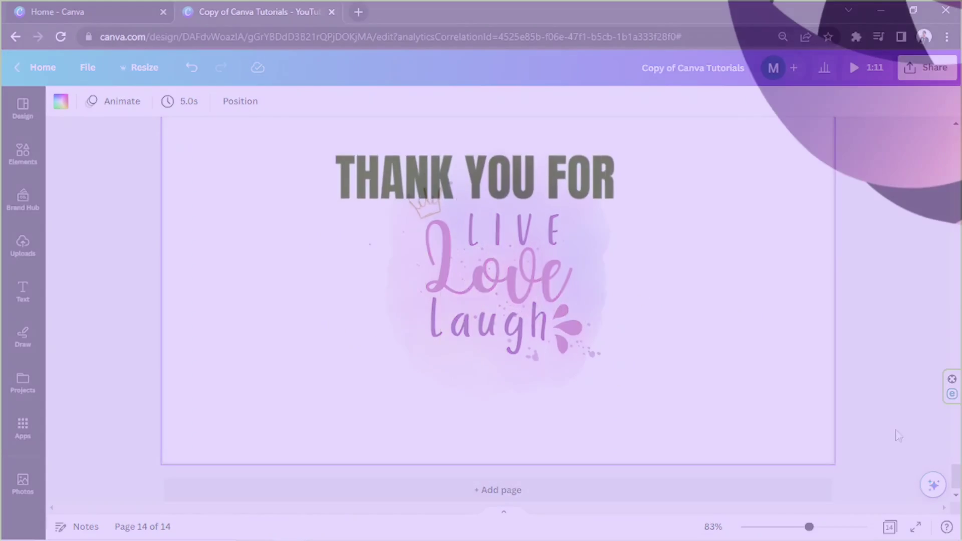